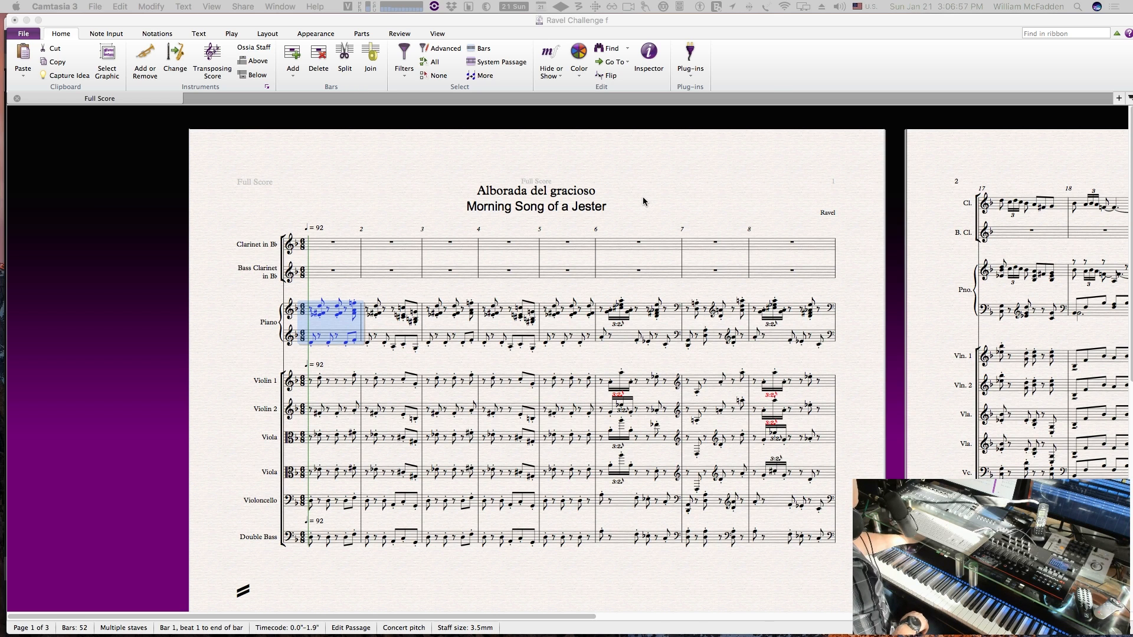
# Play the full score from bar 1 and stop playback after the piano's closing chord
pyautogui.click(776, 22)
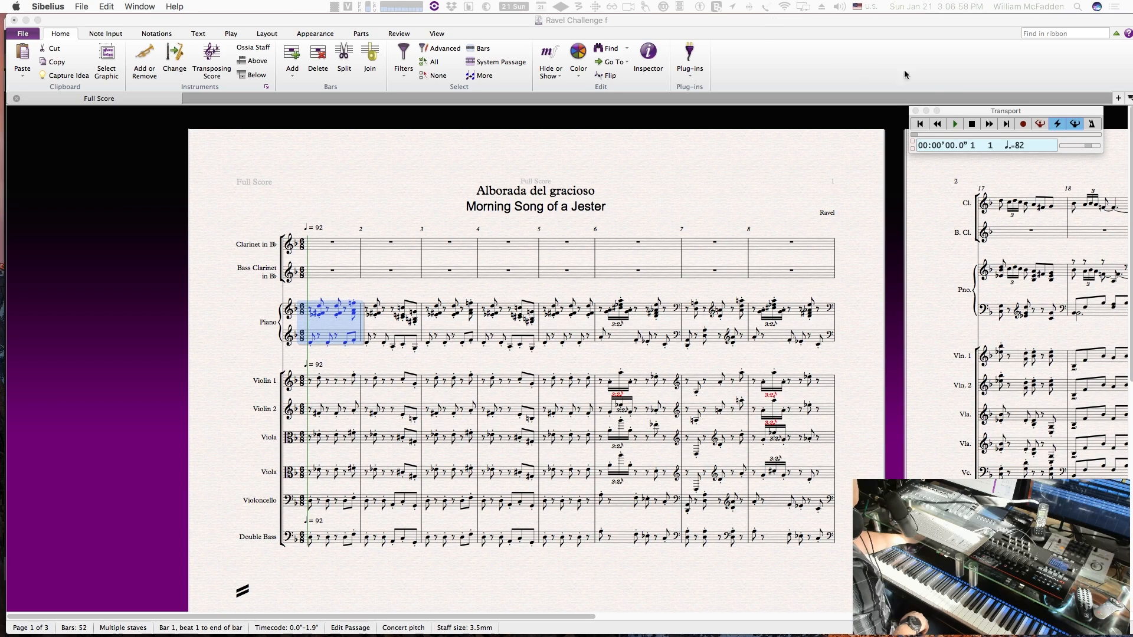
pyautogui.click(955, 124)
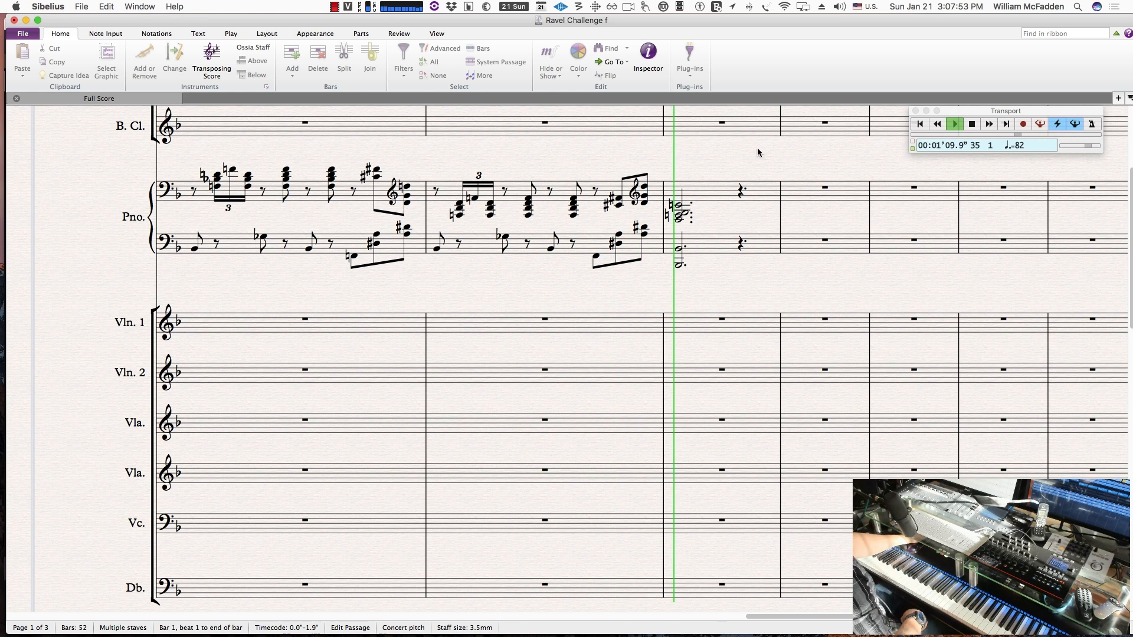
pyautogui.click(973, 124)
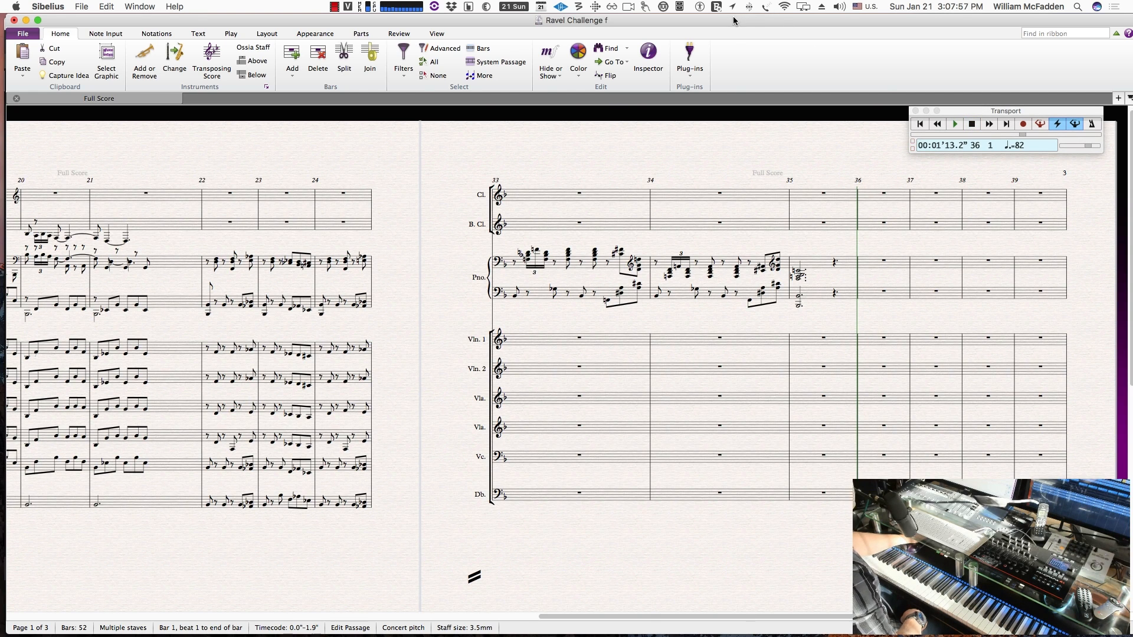
# Move the score window out of the way, switch to the Cubase project and return the playhead to the project start
pyautogui.moveTo(727, 21); pyautogui.dragTo(0, 134)
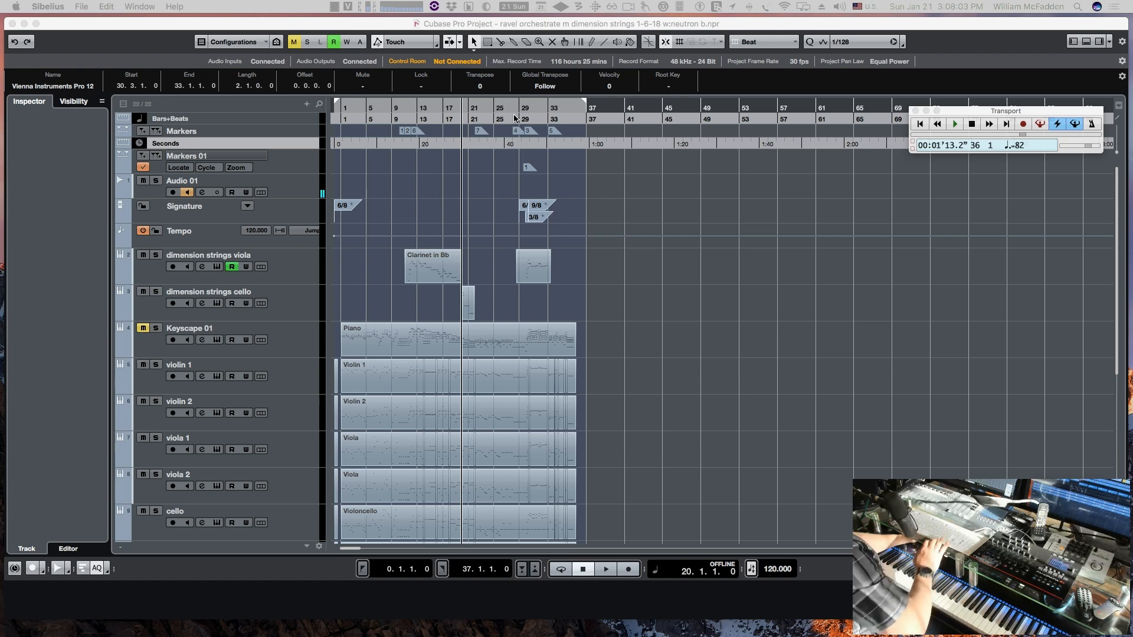
pyautogui.click(940, 25)
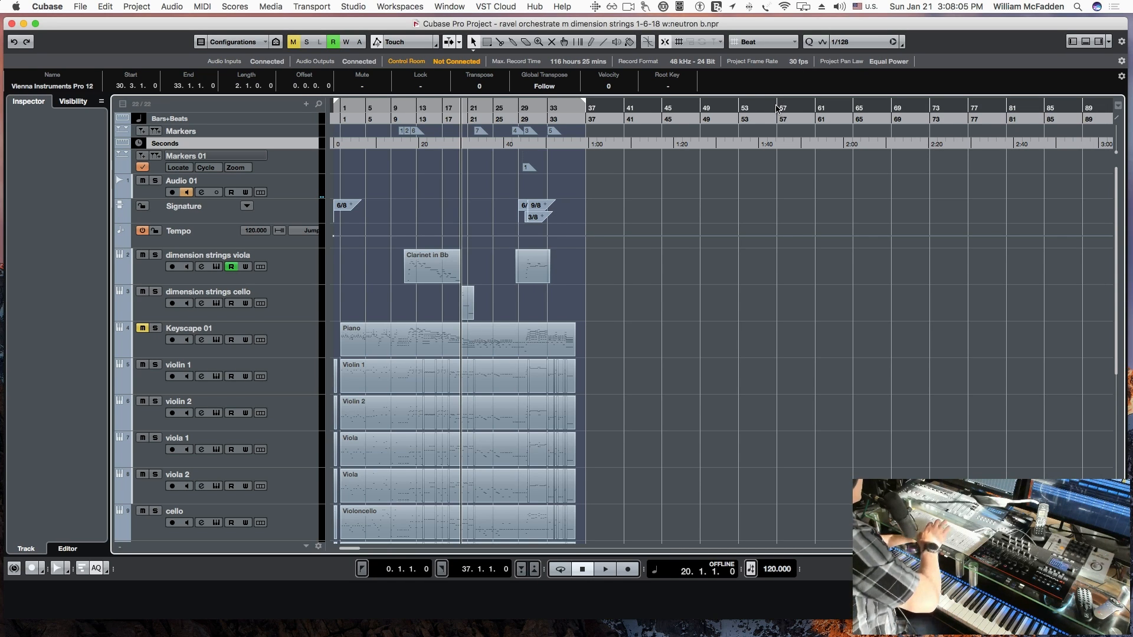
pyautogui.press('.')
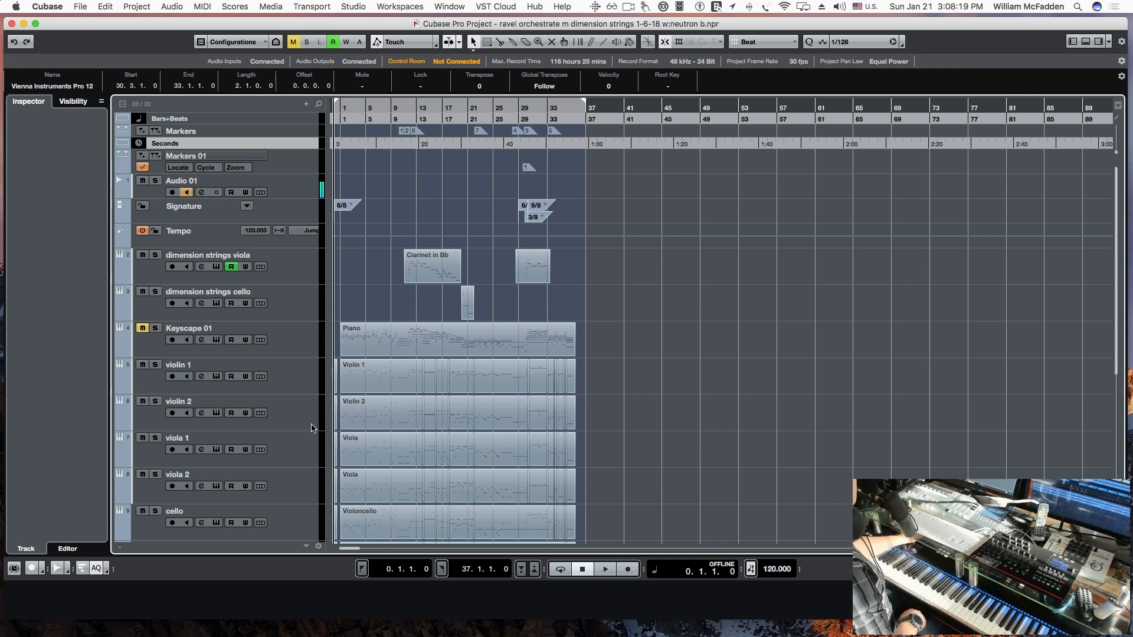
# Examine the orchestration's track list from the dimension strings down to the app strings track
pyautogui.scroll(-5, 312, 429)
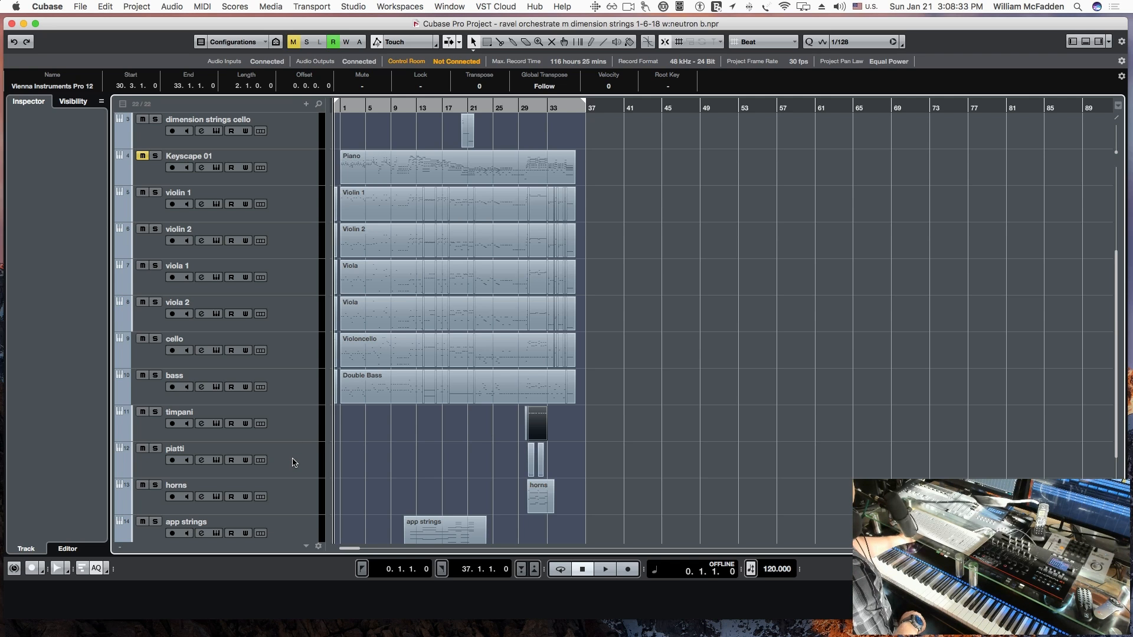
pyautogui.scroll(-3, 295, 463)
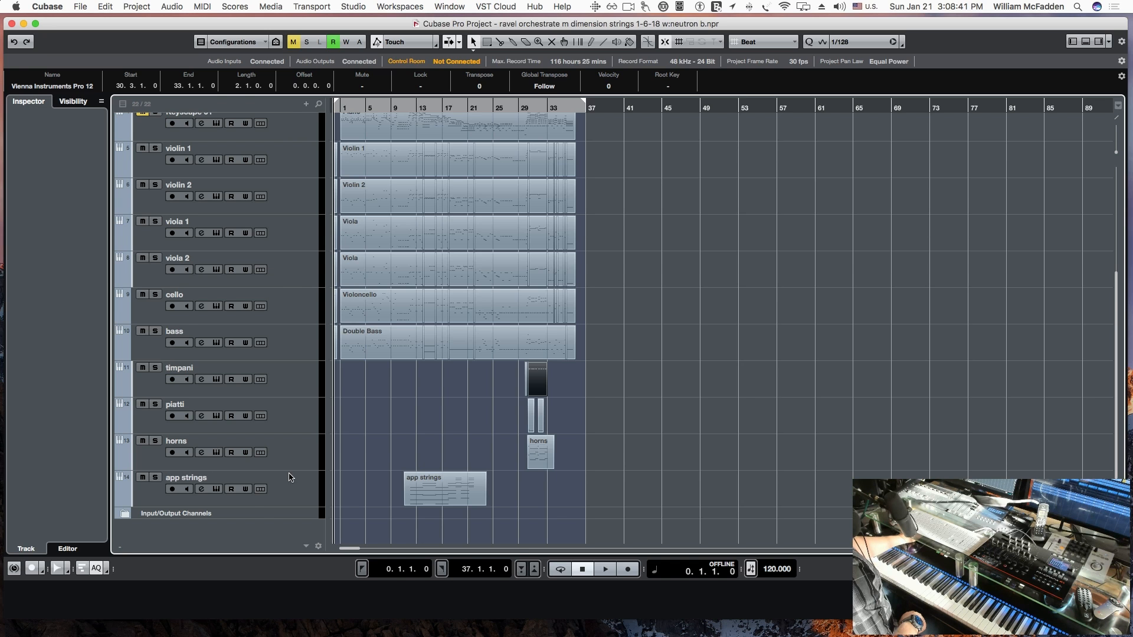
pyautogui.scroll(5, 291, 472)
pyautogui.scroll(-5, 293, 469)
pyautogui.scroll(10, 304, 438)
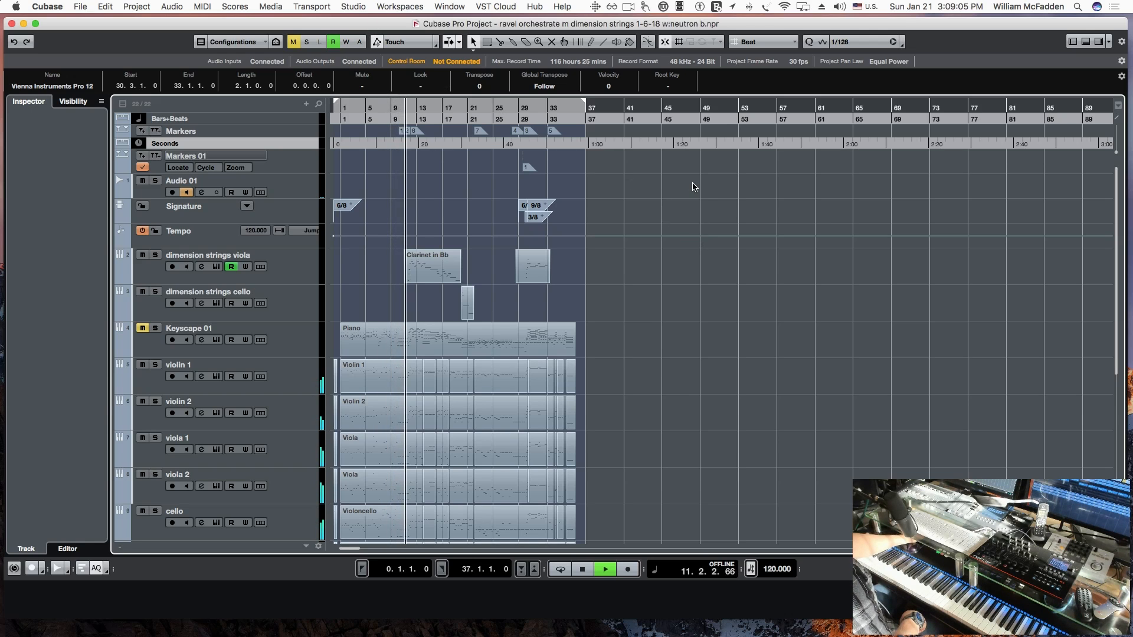
# Listen to the orchestrated arrangement while following its tracks, and stop playback at about bar 37
pyautogui.scroll(-3, 693, 188)
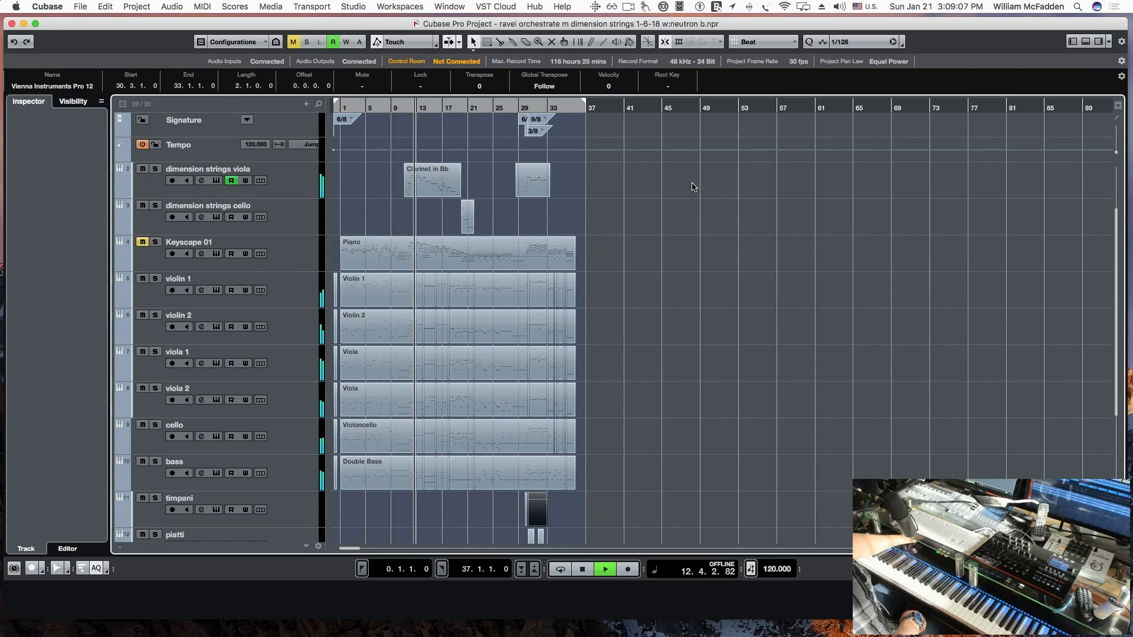
pyautogui.scroll(-2, 694, 190)
pyautogui.scroll(2, 694, 190)
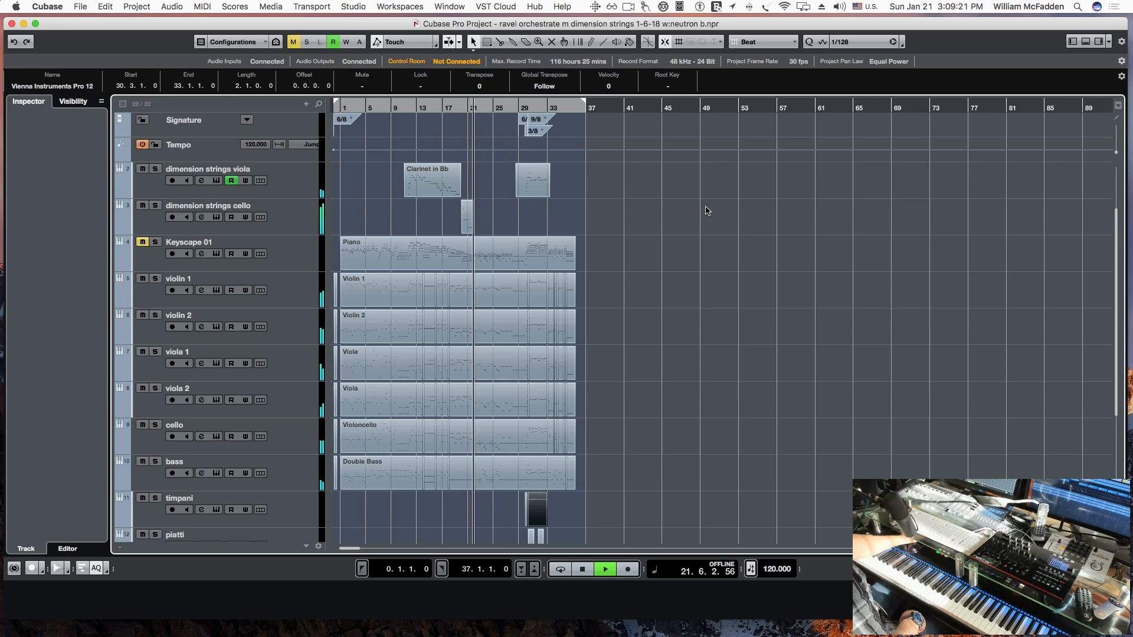
pyautogui.scroll(-3, 708, 211)
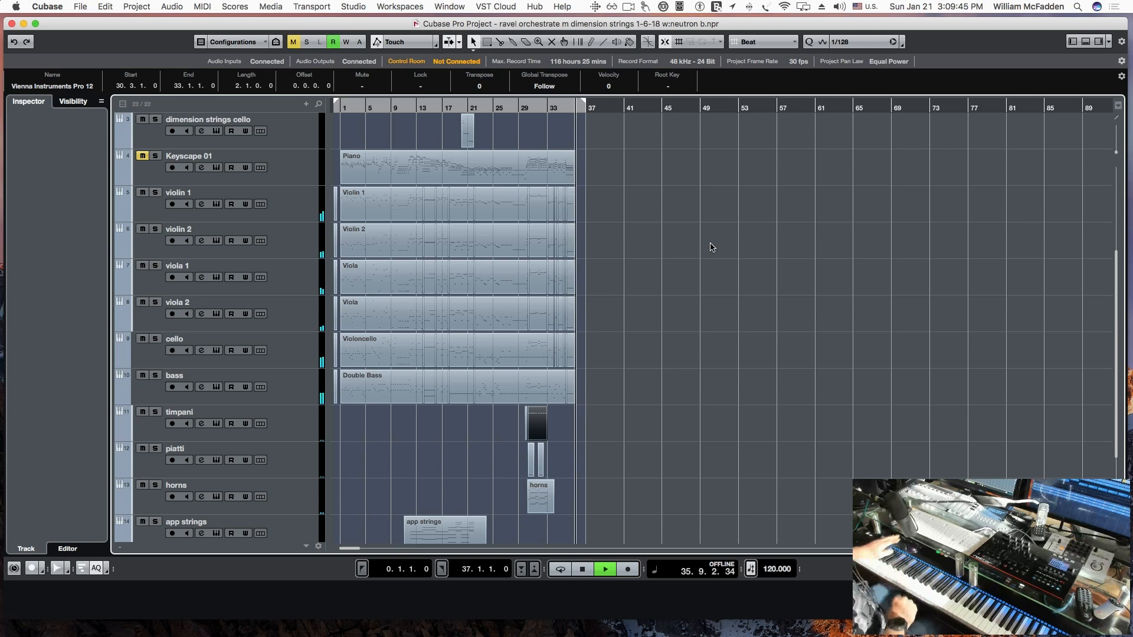
pyautogui.click(580, 574)
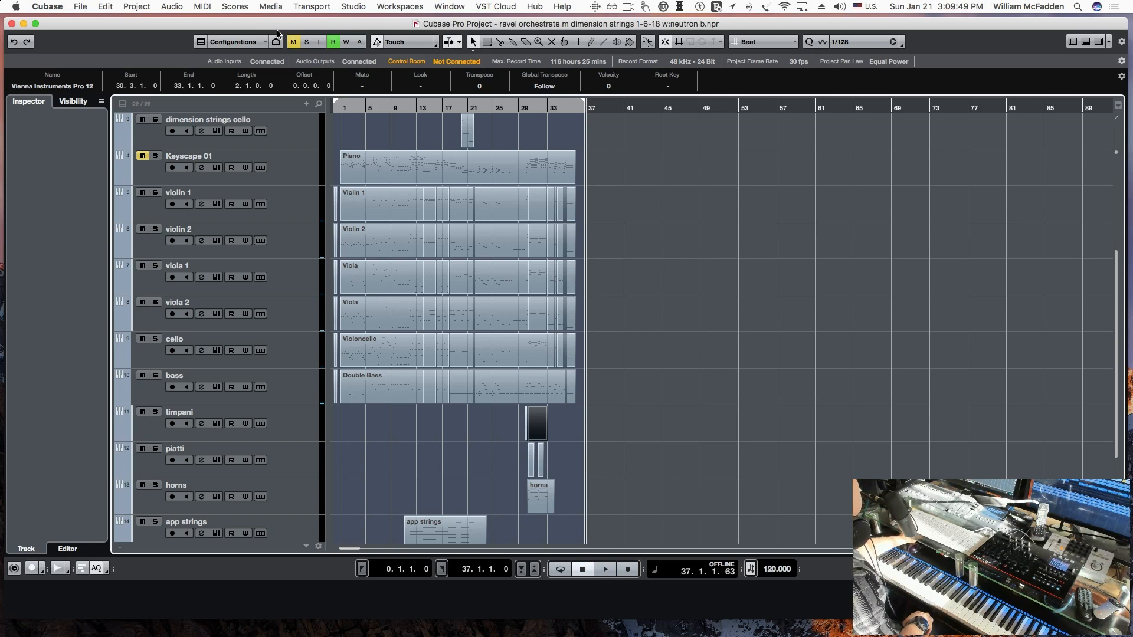
# Switch back to the Sibelius score window and rewind its playback to the start
pyautogui.hotkey('alt', '1')
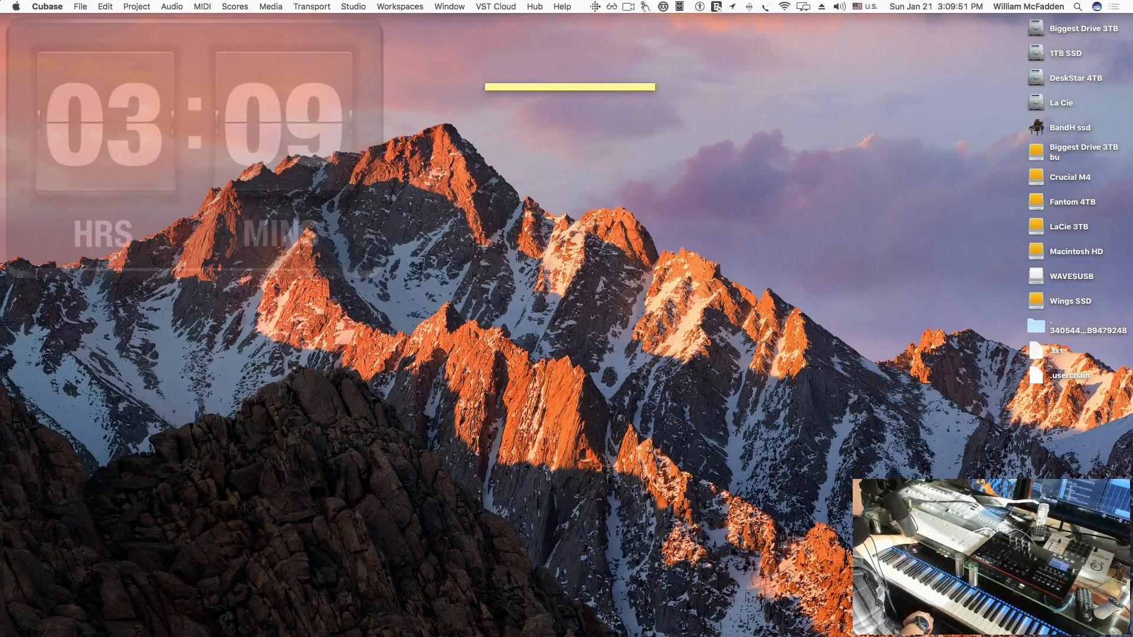
pyautogui.moveTo(0, 80); pyautogui.dragTo(348, 23)
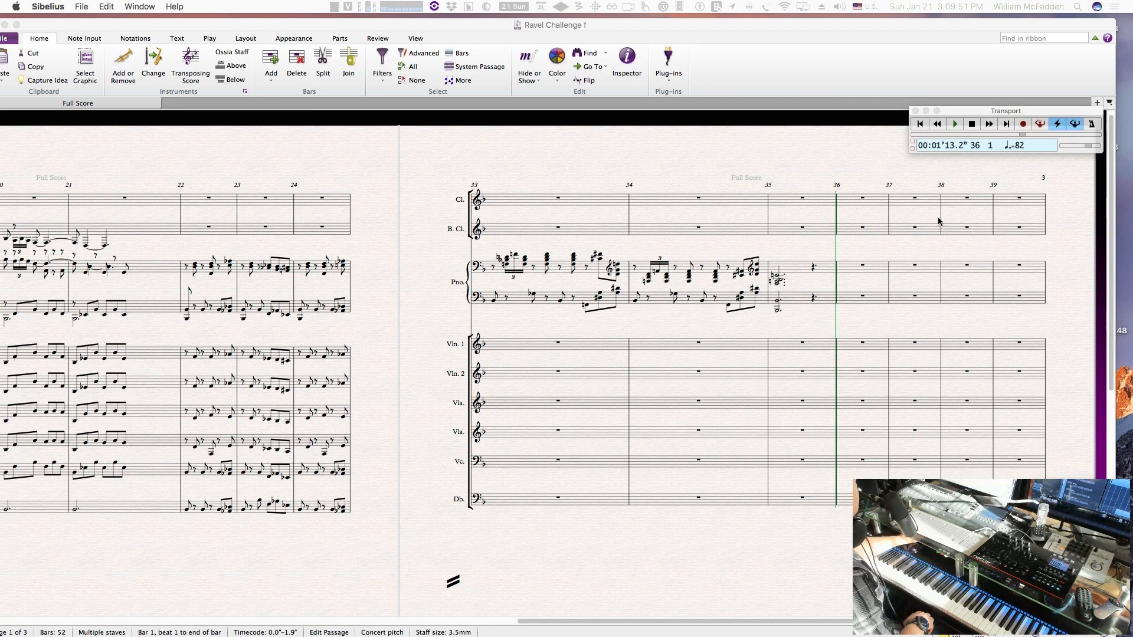
pyautogui.click(919, 125)
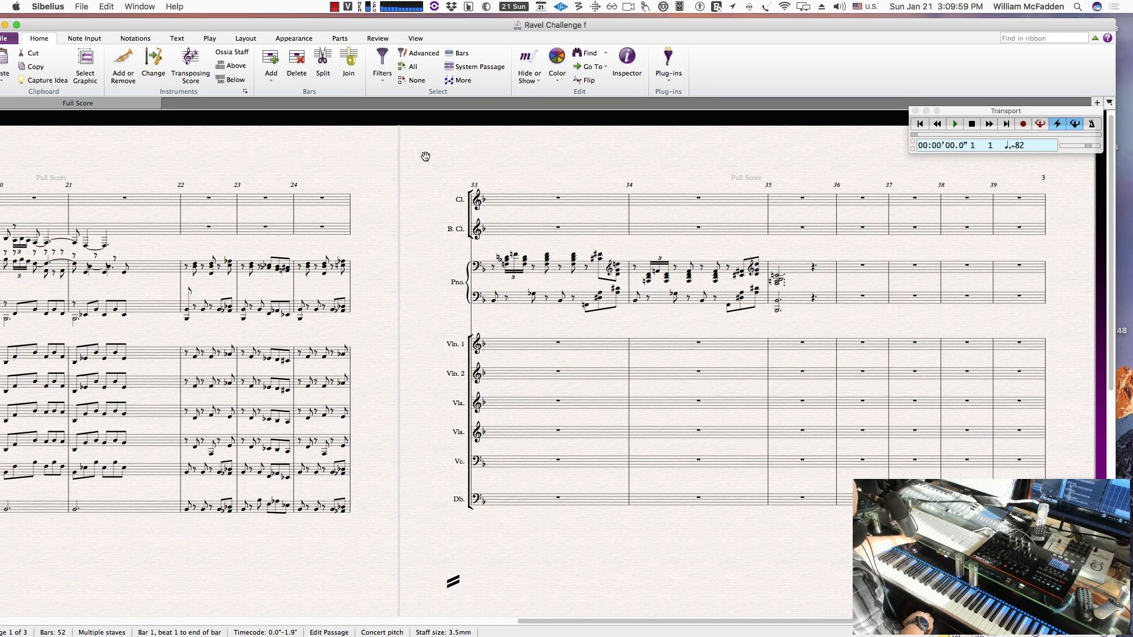
# Examine the clarinet, piano and string writing across the score's three pages and return to the first page
pyautogui.hscroll(-5, 313, 146)
pyautogui.hscroll(-12, 173, 143)
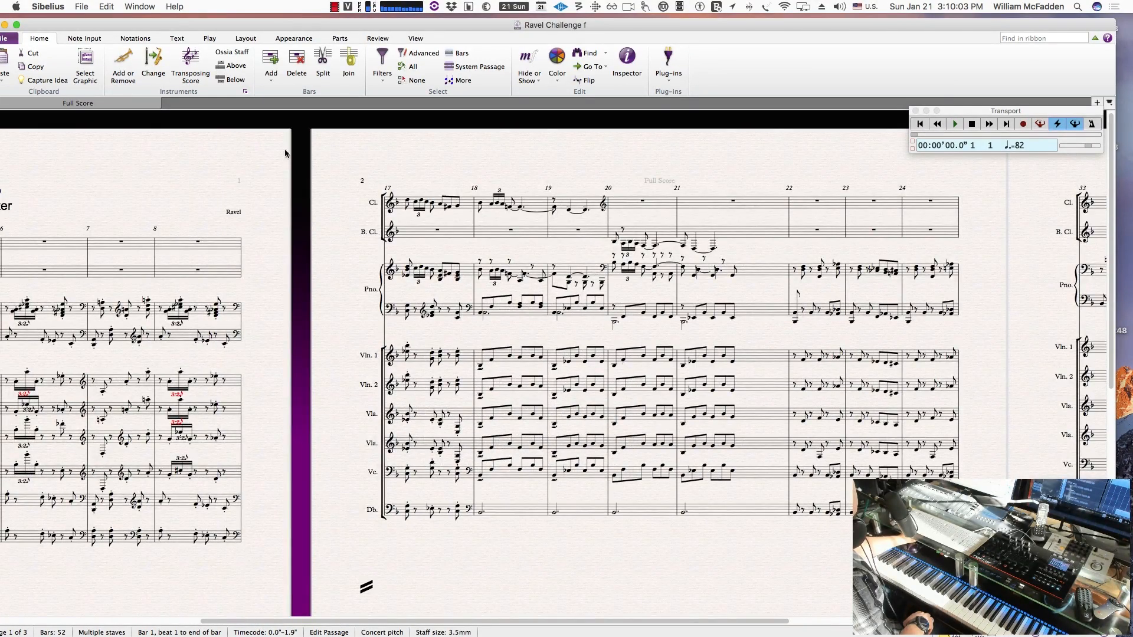
pyautogui.hscroll(-13, 501, 141)
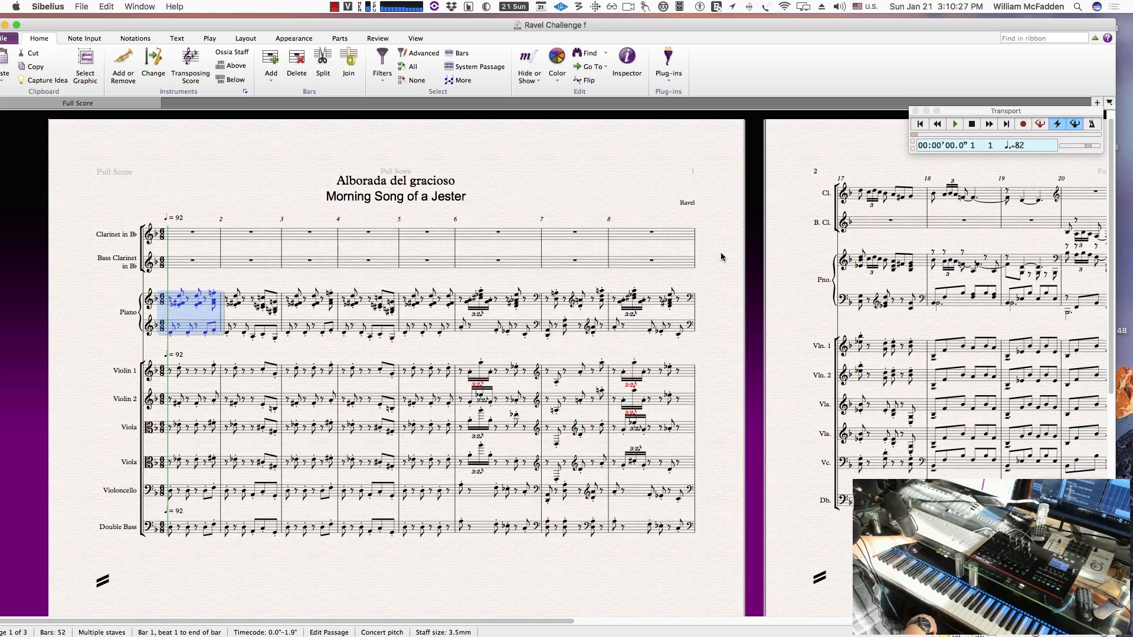
pyautogui.moveTo(706, 179); pyautogui.dragTo(351, 177)
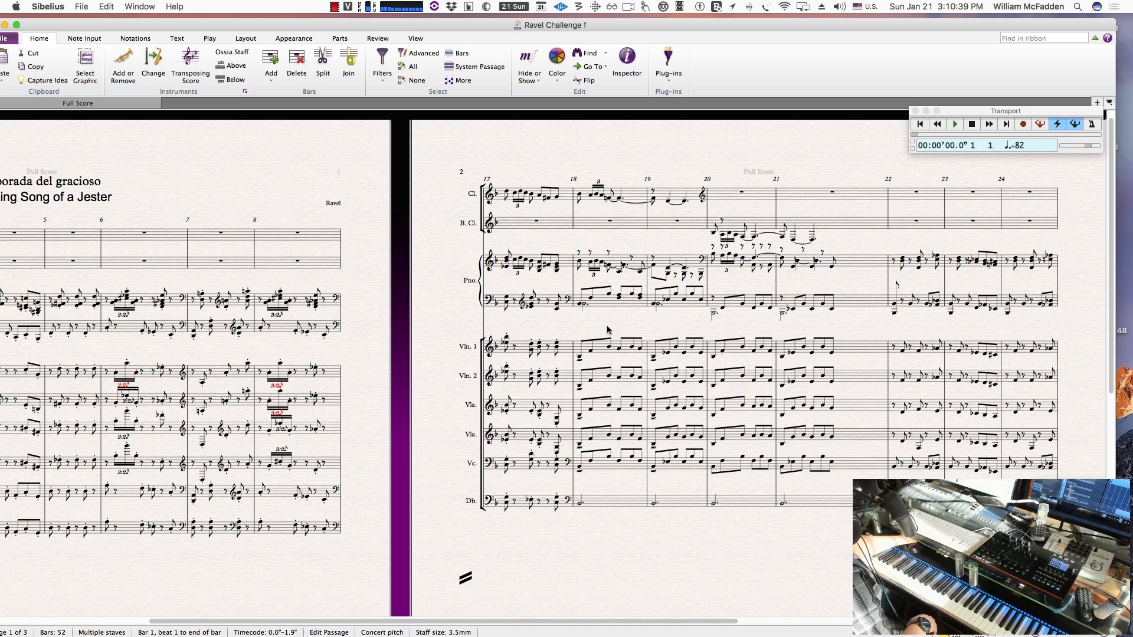
pyautogui.moveTo(641, 323); pyautogui.dragTo(763, 313)
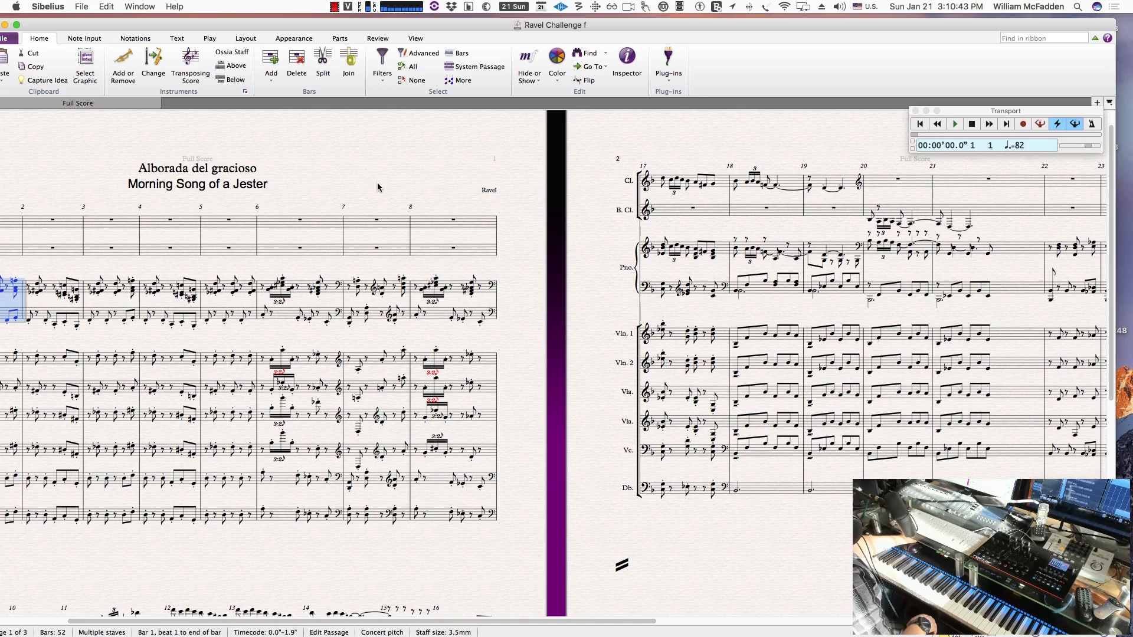
pyautogui.moveTo(724, 152); pyautogui.dragTo(164, 166)
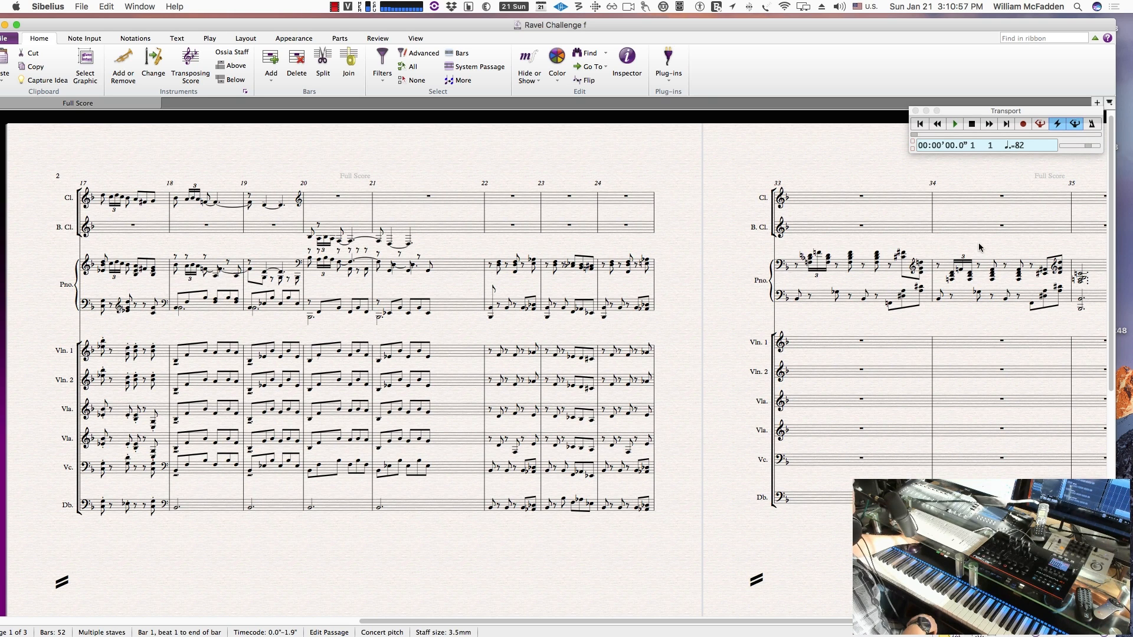
pyautogui.hscroll(5, 891, 248)
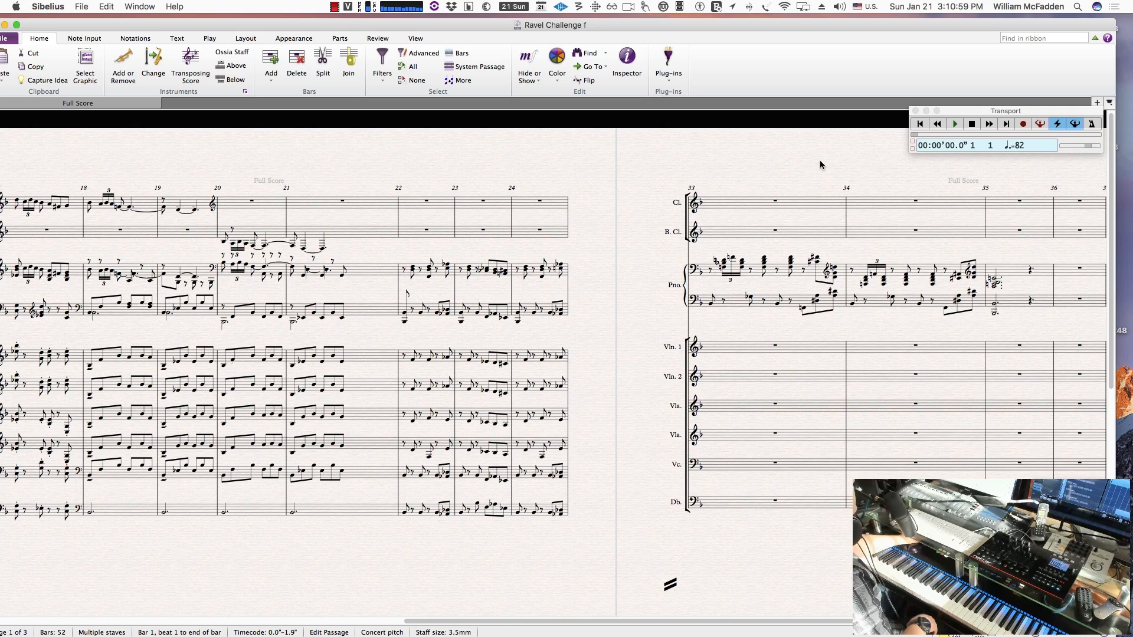
pyautogui.moveTo(820, 161); pyautogui.dragTo(894, 156)
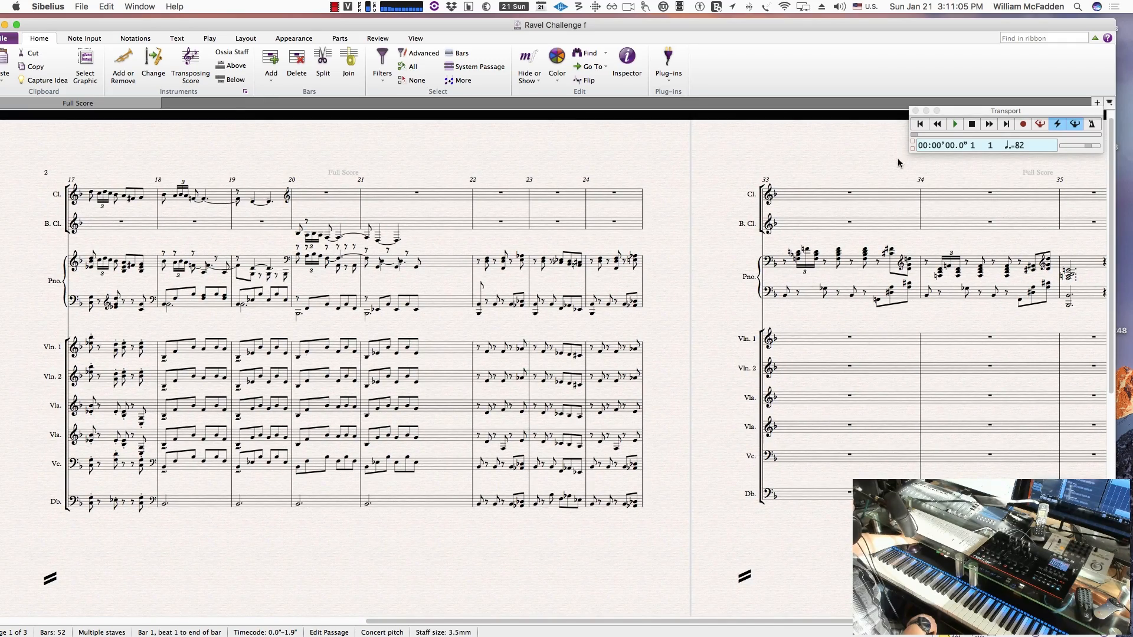
pyautogui.moveTo(401, 143); pyautogui.dragTo(684, 130)
pyautogui.moveTo(222, 134); pyautogui.dragTo(564, 126)
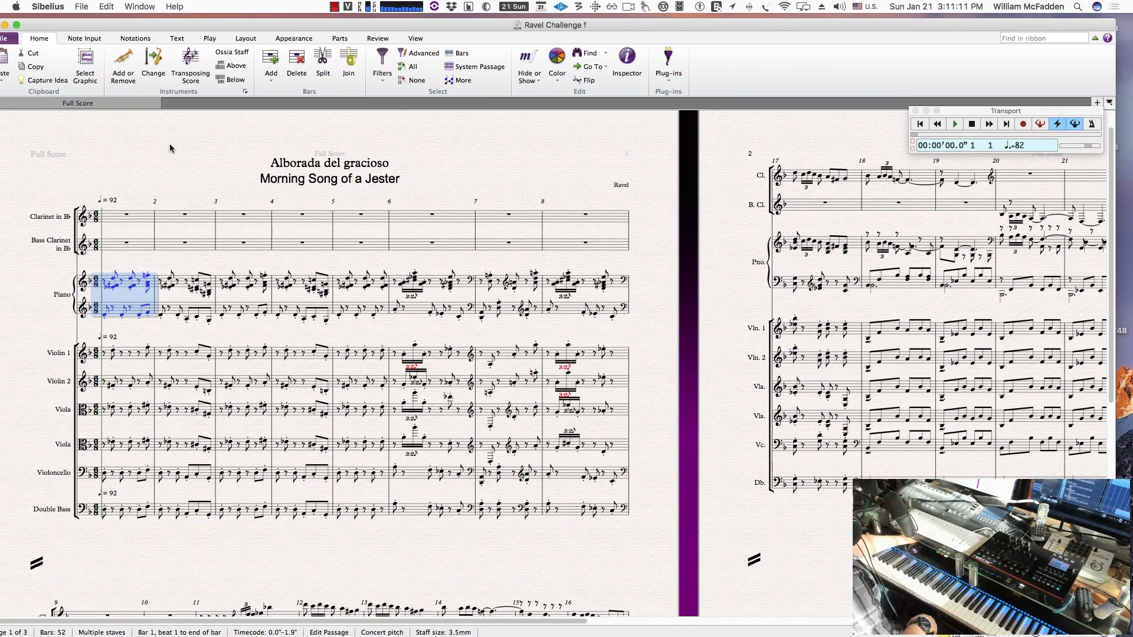
pyautogui.moveTo(170, 144); pyautogui.dragTo(327, 129)
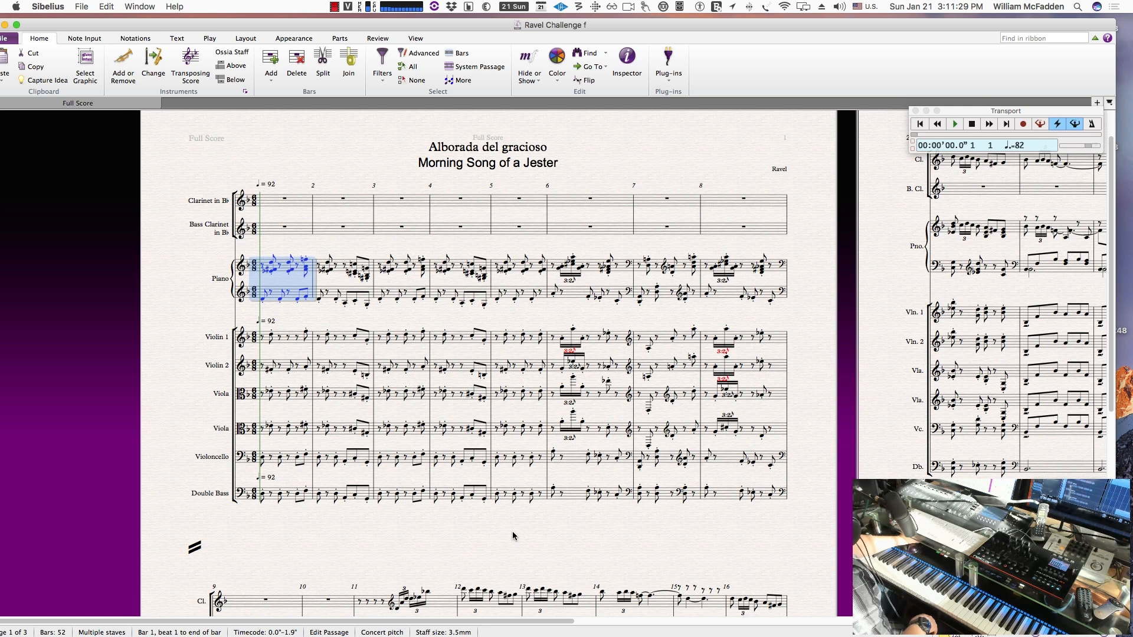
# Clear the selection on the piano's first bar, move the score window aside and switch to the Cubase project
pyautogui.moveTo(512, 533); pyautogui.dragTo(386, 529)
pyautogui.press('Escape')
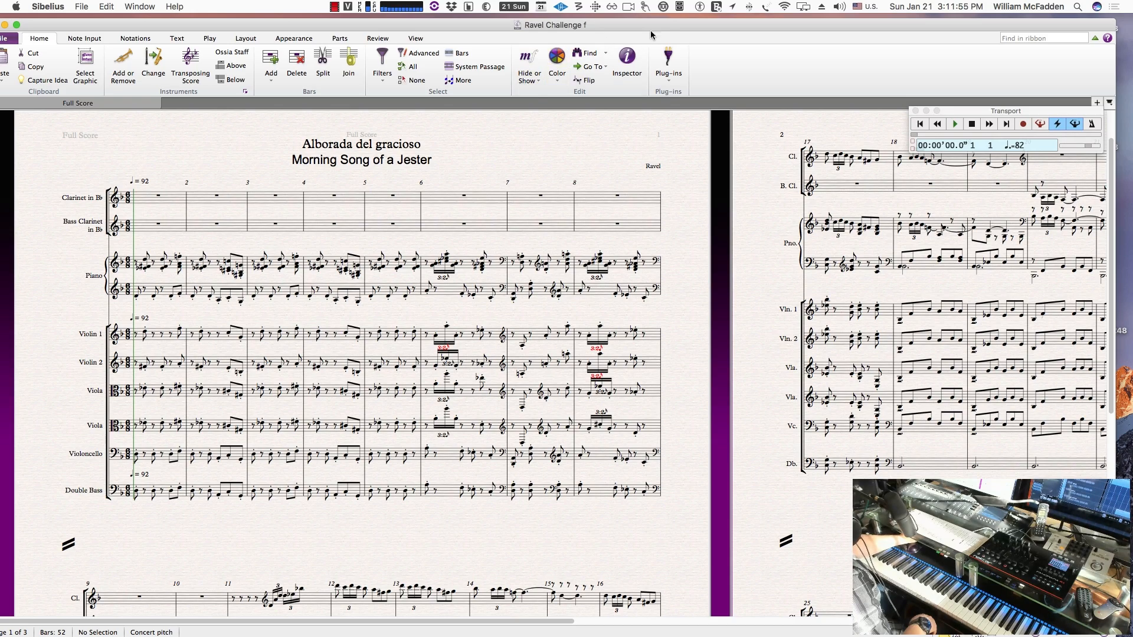
pyautogui.moveTo(669, 26); pyautogui.dragTo(0, 56)
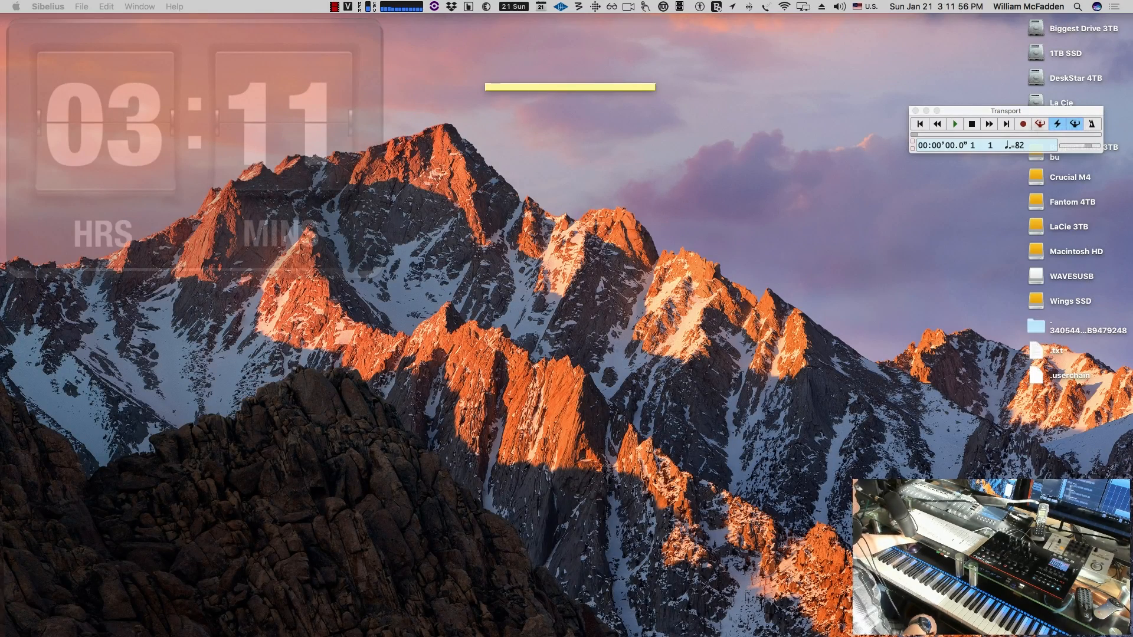
pyautogui.moveTo(1132, 71); pyautogui.dragTo(150, 31)
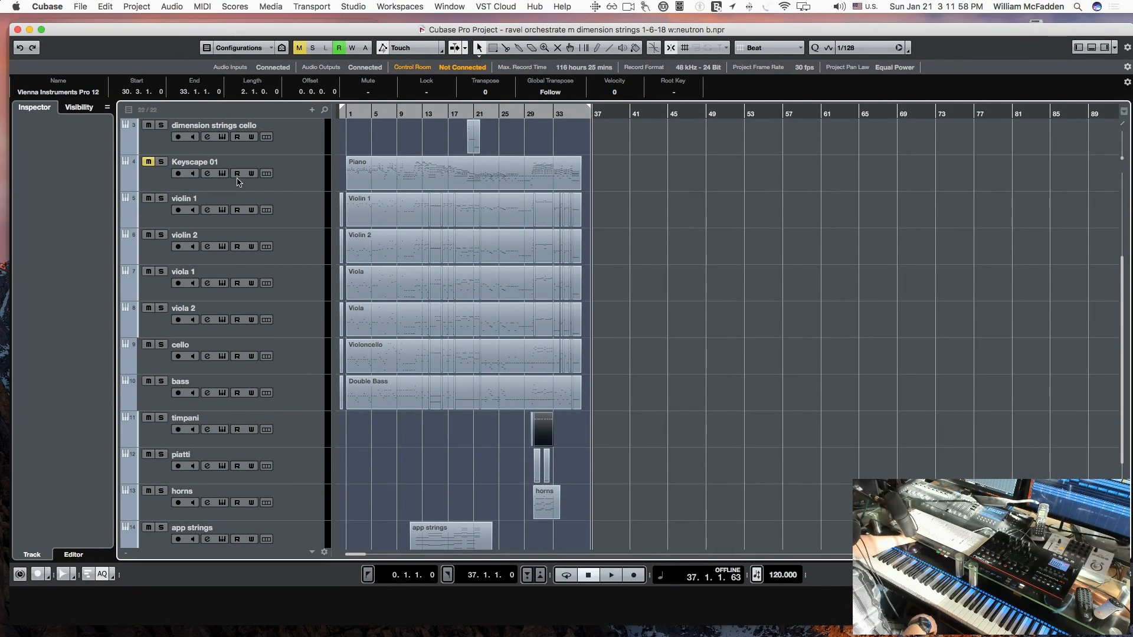
# Inspect the Vienna Instruments Pro articulation setup of the violin 1 track and close its window
pyautogui.click(284, 211)
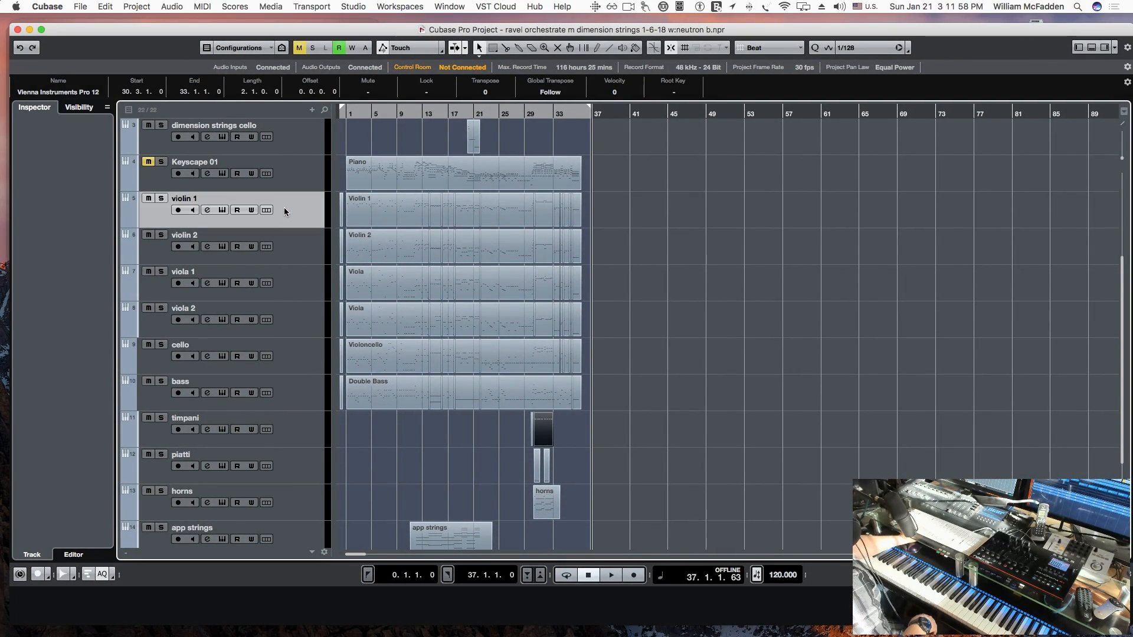
pyautogui.click(222, 211)
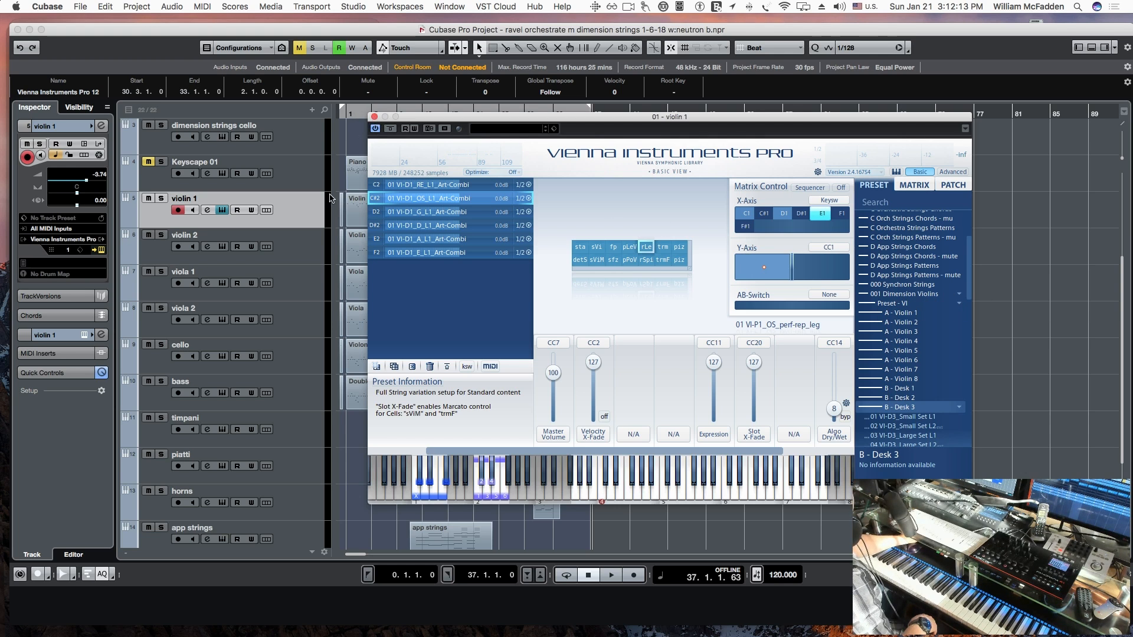
pyautogui.click(374, 116)
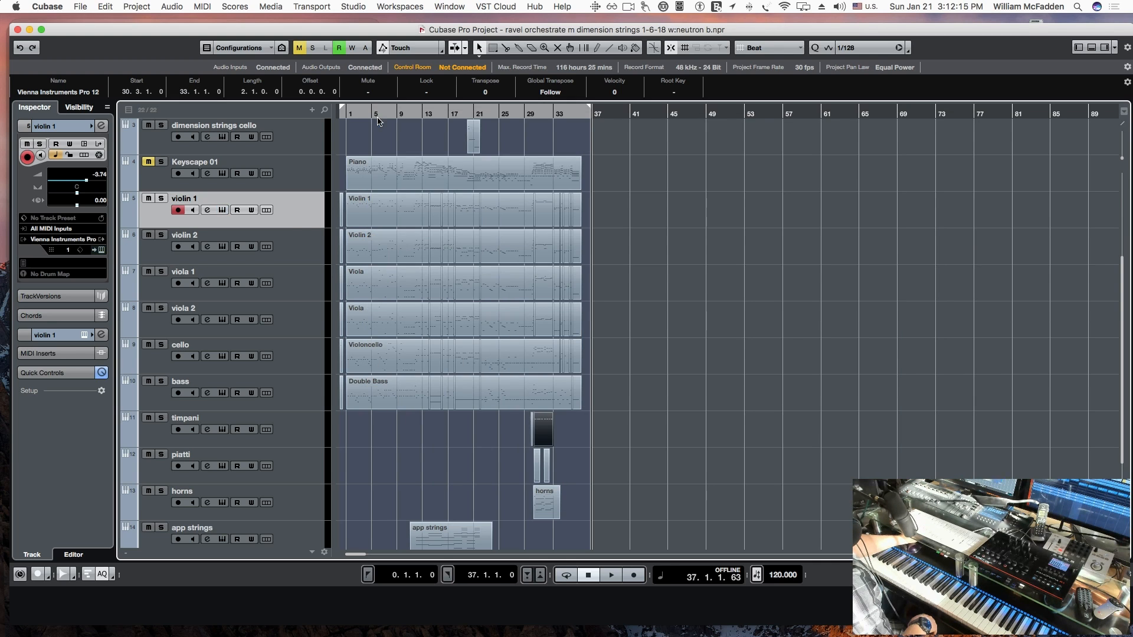
# Inspect the violin 2 track's Vienna Instruments Pro setup and its Desk 2 presets, and close its window
pyautogui.click(223, 260)
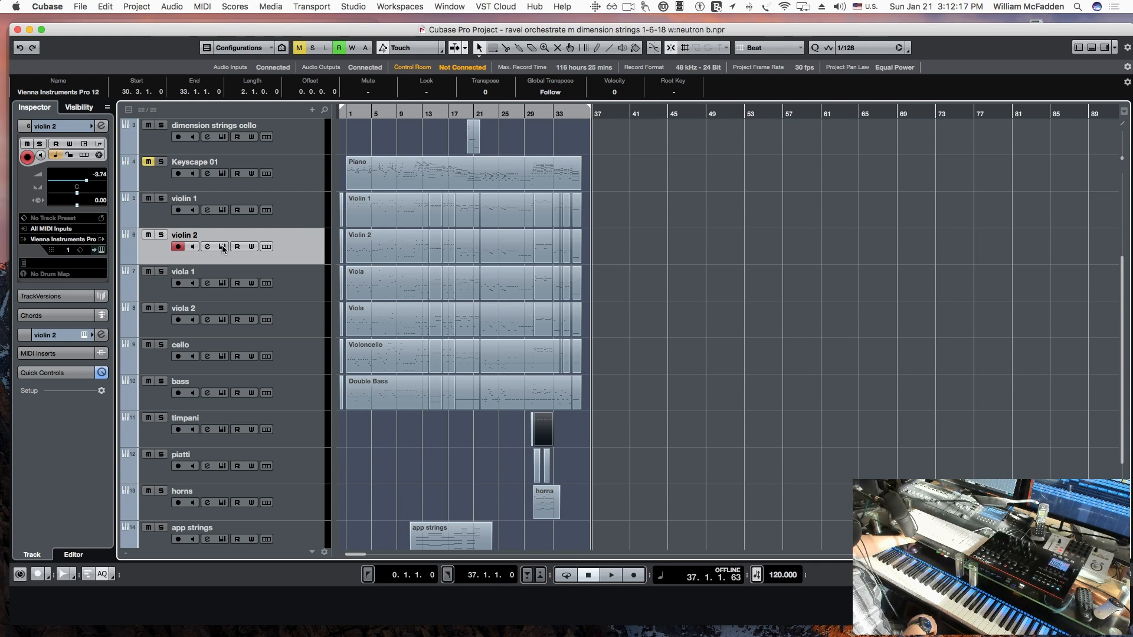
pyautogui.click(223, 247)
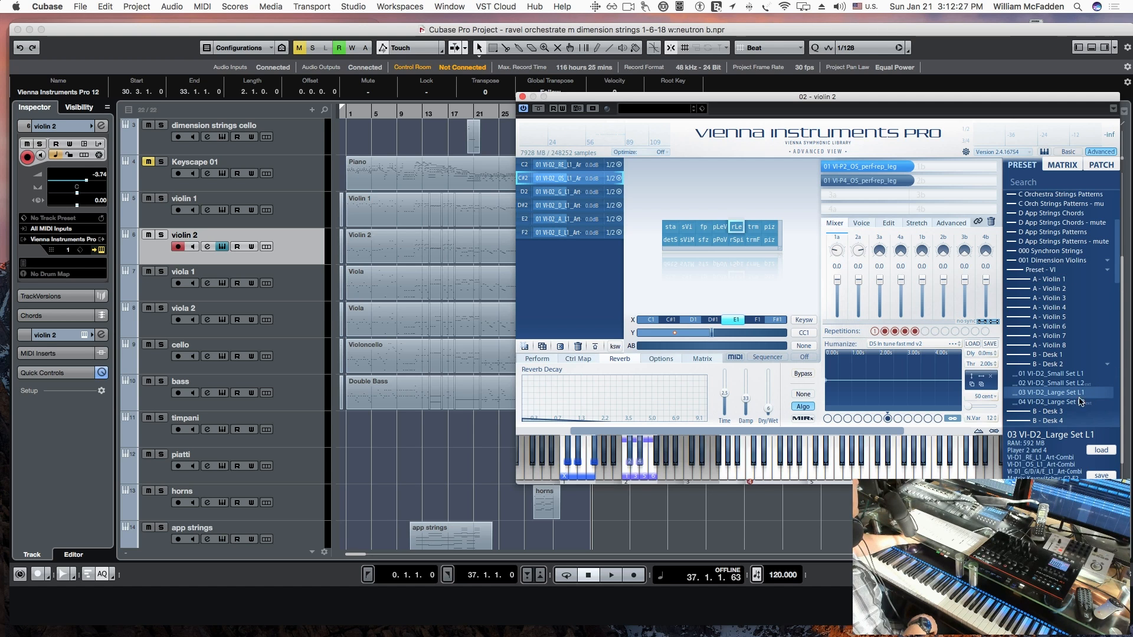
pyautogui.click(522, 97)
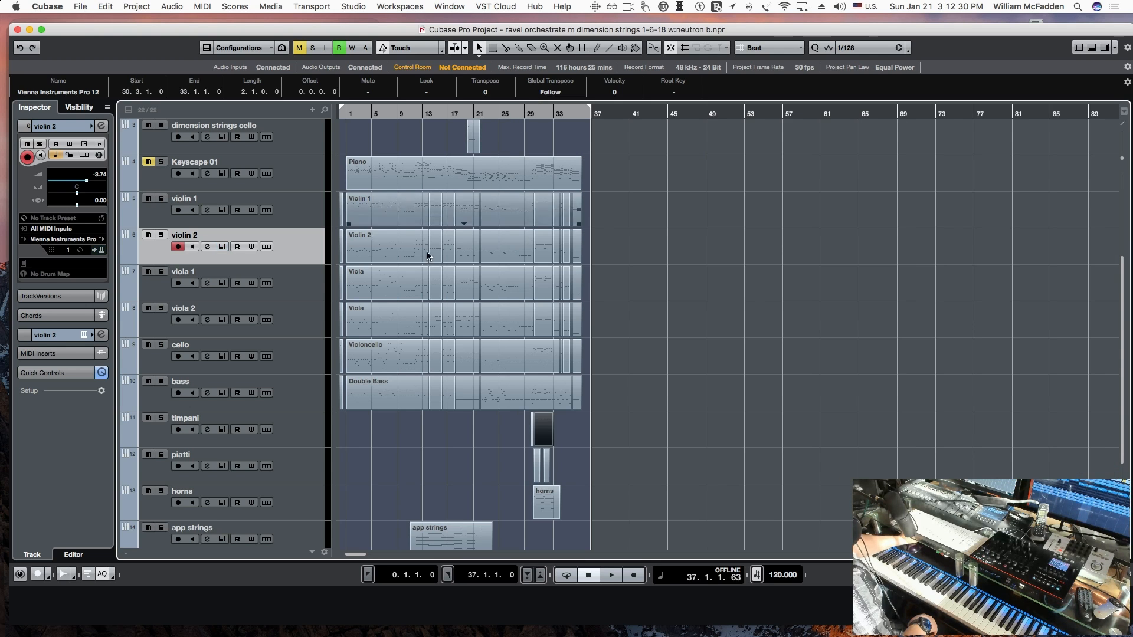
# Inspect the viola 1 track's Vienna Instruments Pro articulations and Desk 1 presets, and close its window
pyautogui.click(312, 288)
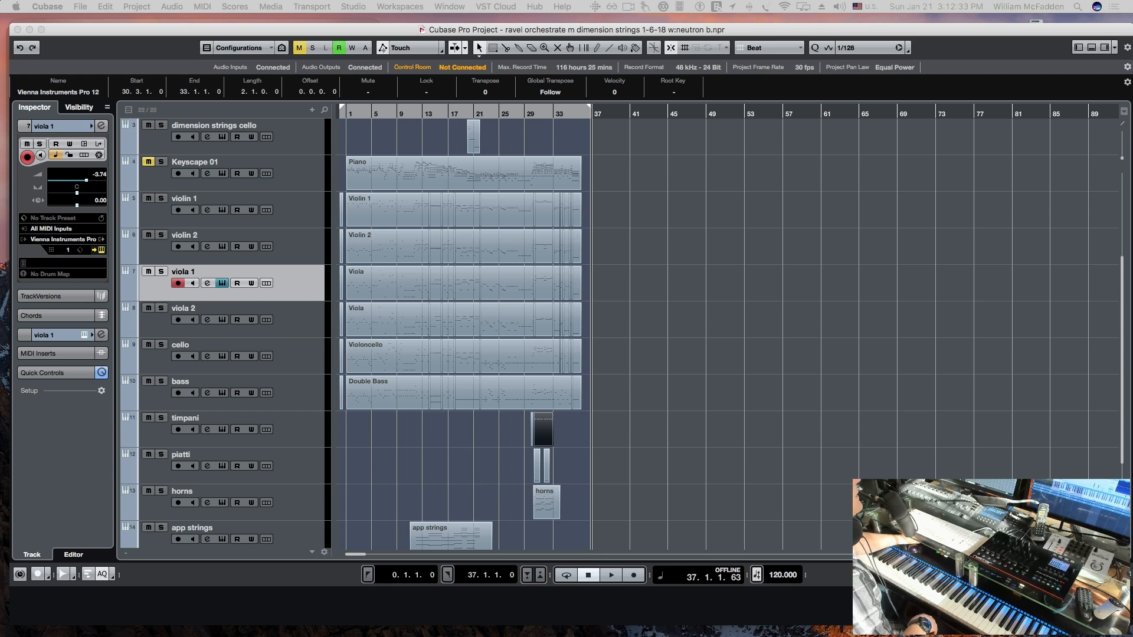
pyautogui.moveTo(0, 115); pyautogui.dragTo(597, 89)
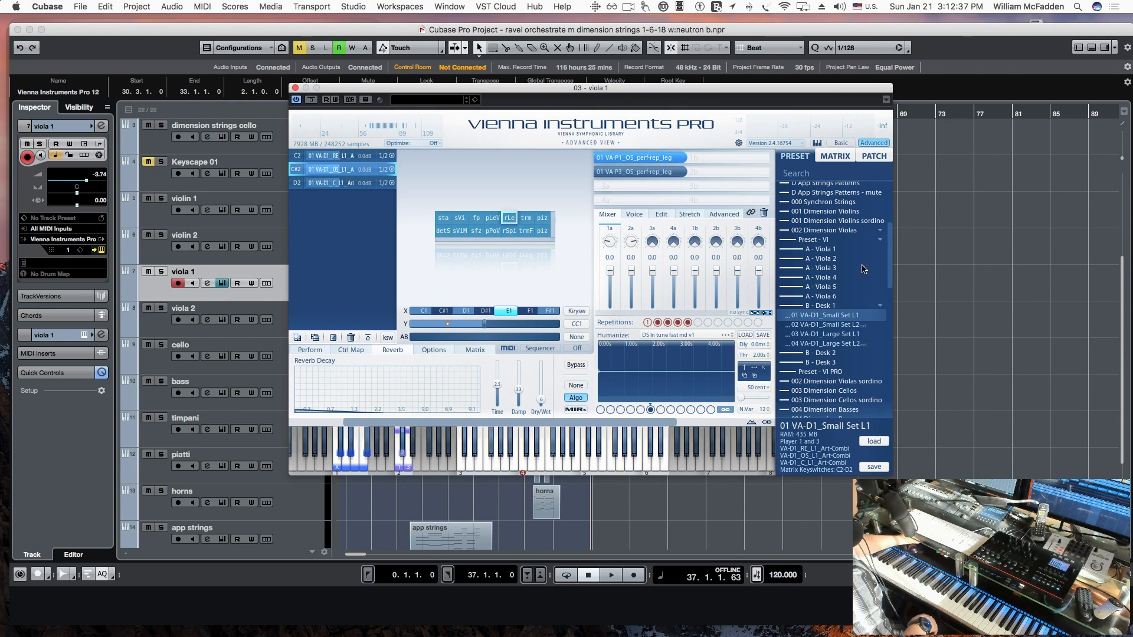
pyautogui.click(296, 88)
# Inspect the viola 2 track's Vienna Instruments Pro setup and its Desk 2 presets, and close its window
pyautogui.click(296, 324)
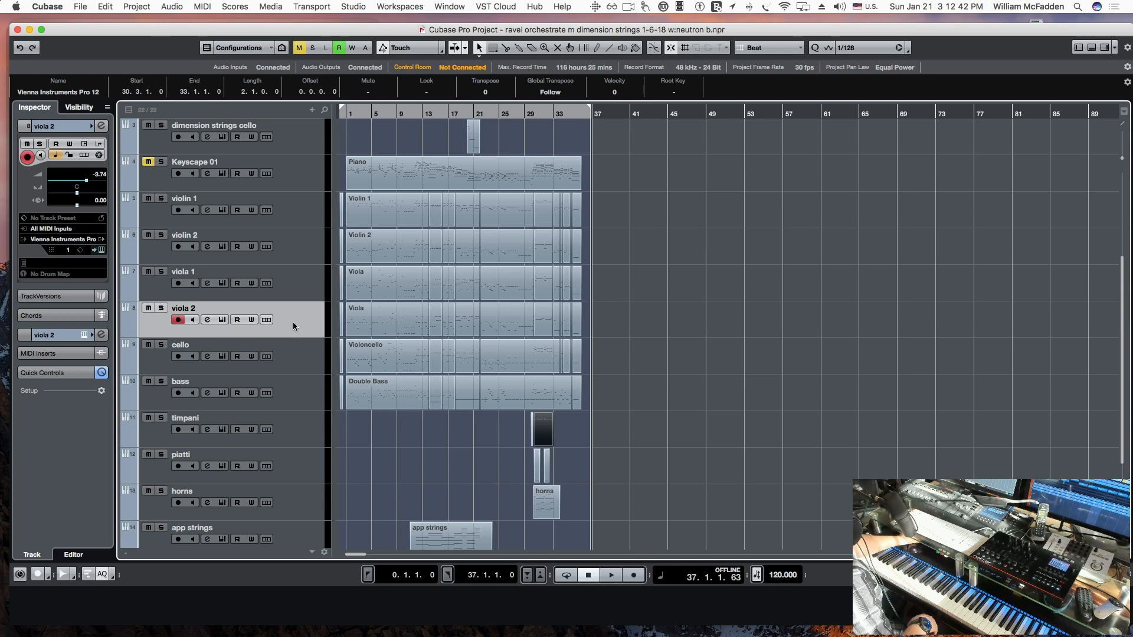
pyautogui.click(223, 320)
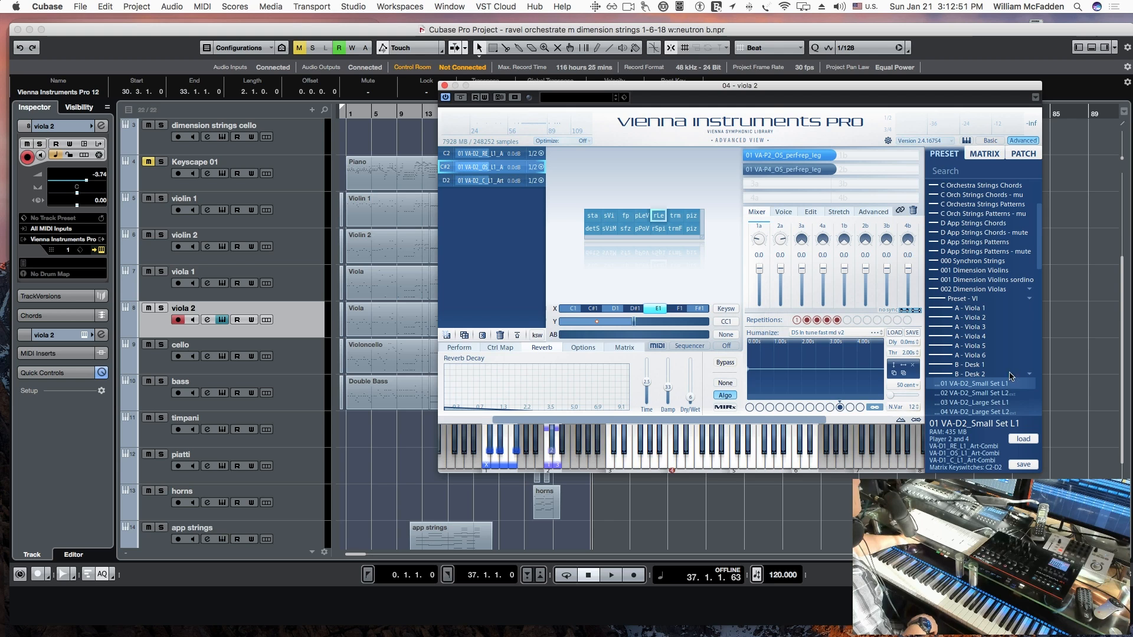
pyautogui.scroll(-3, 1012, 350)
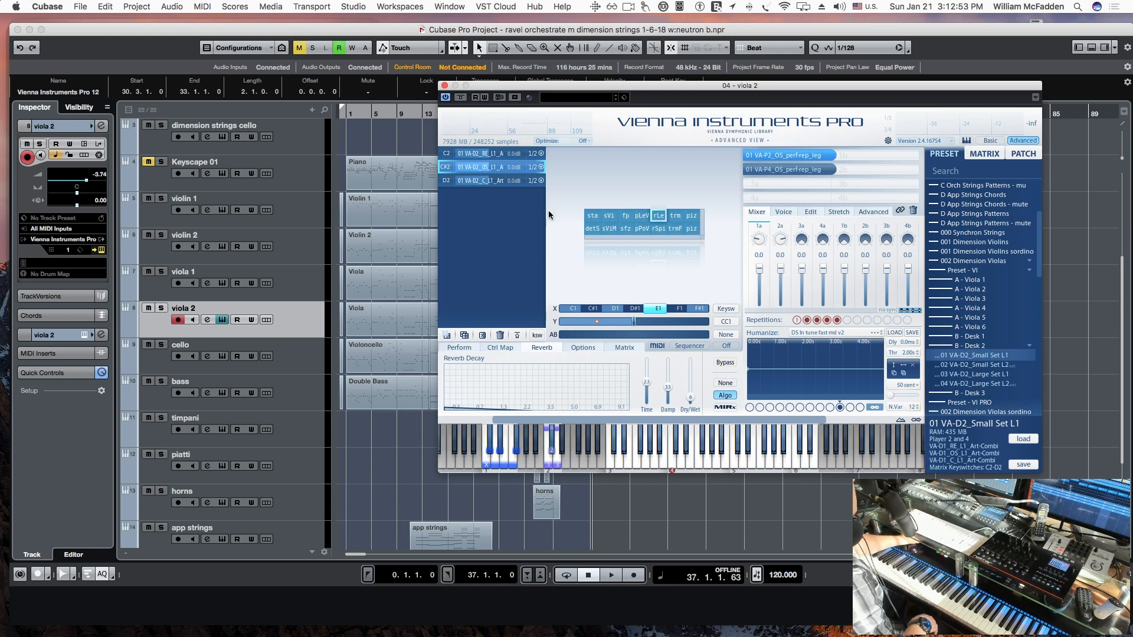
pyautogui.click(445, 86)
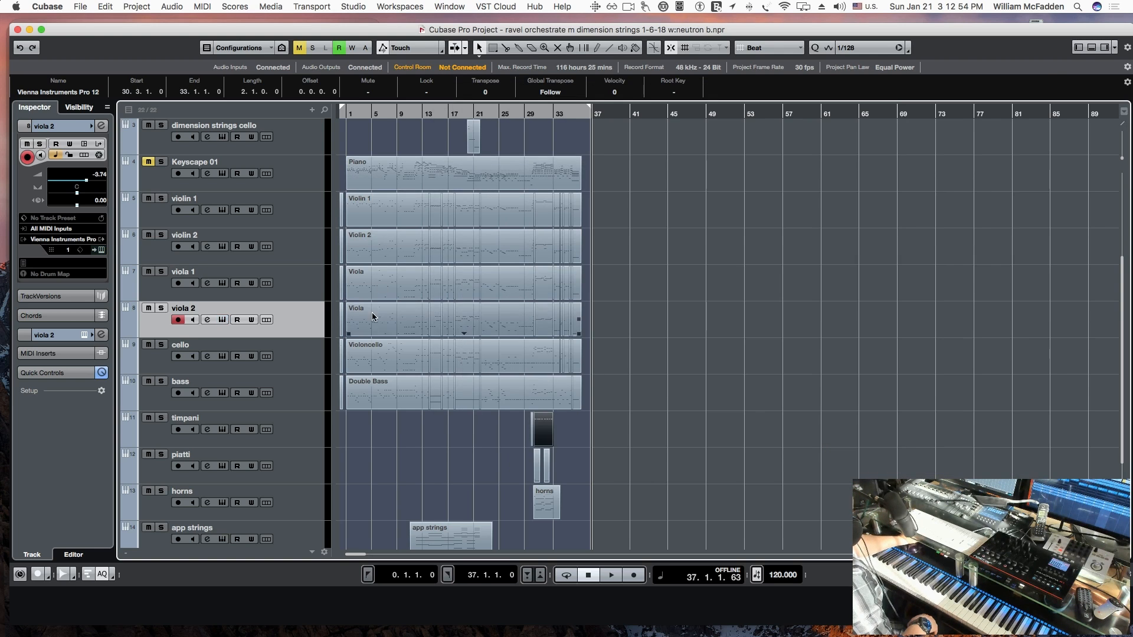
# Inspect the cello track's Vienna Instruments Pro articulations, switch to the basic view to examine its controllers, and close the window
pyautogui.click(301, 367)
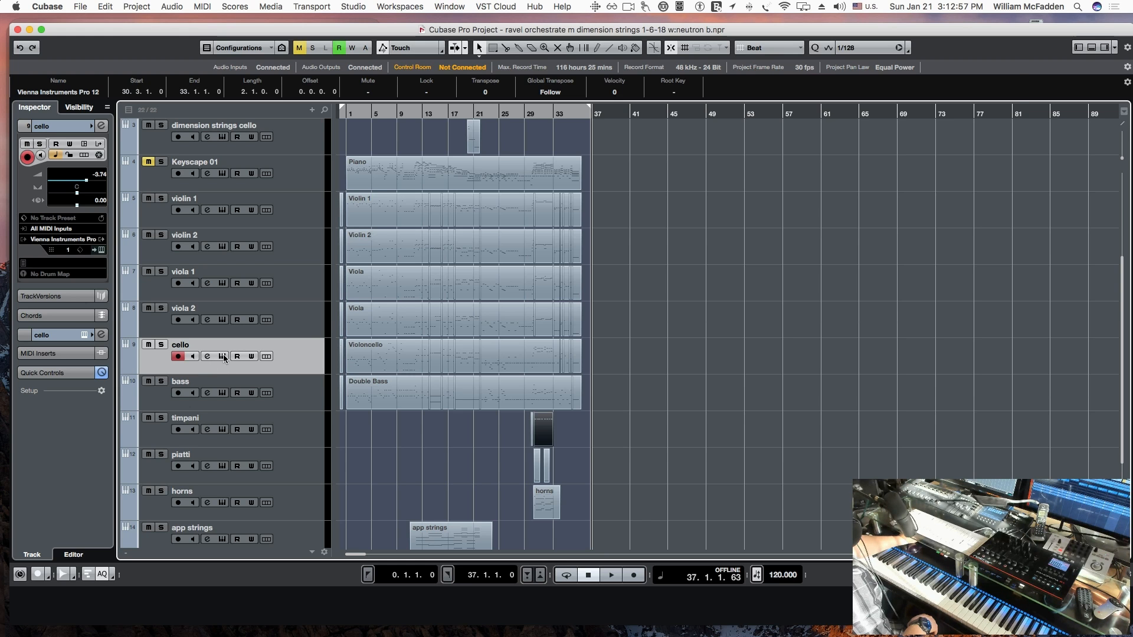
pyautogui.press('F11')
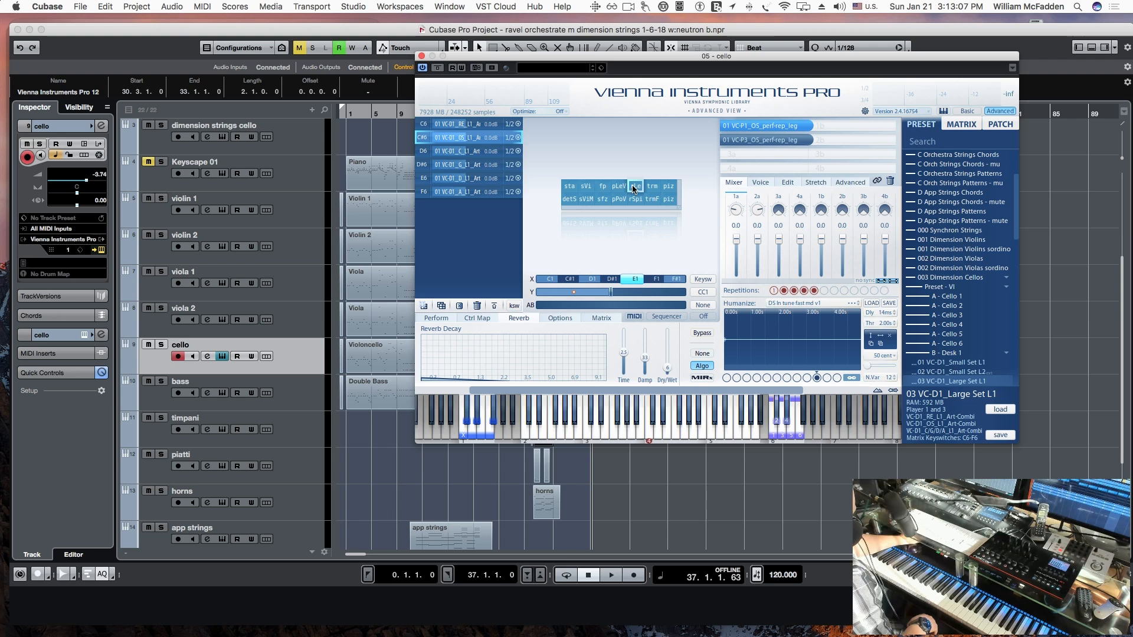
pyautogui.click(967, 111)
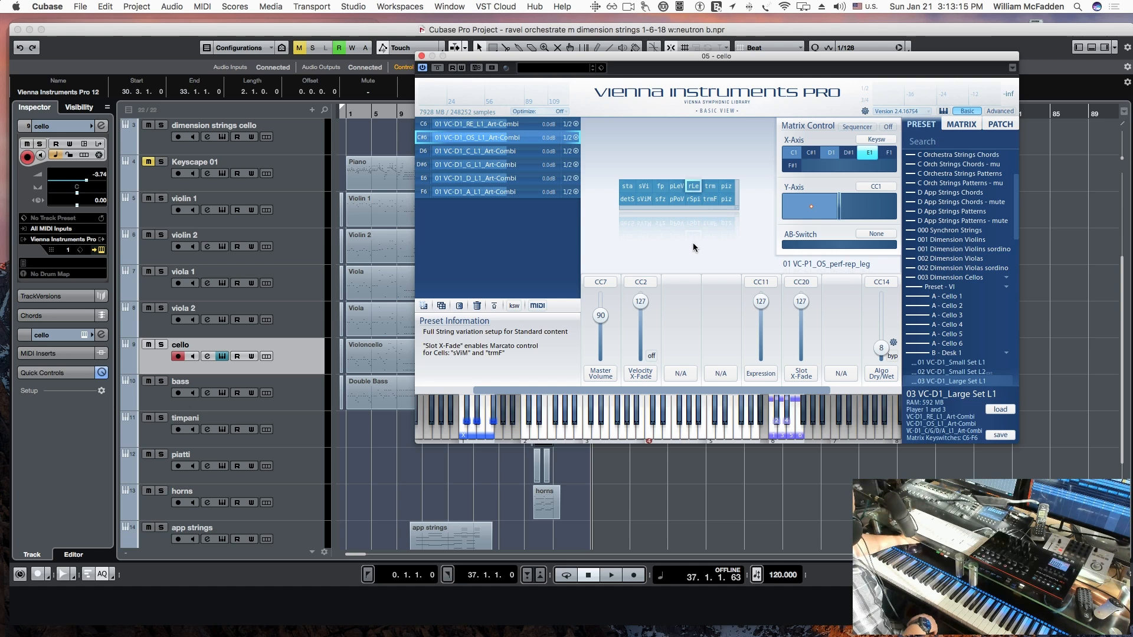
pyautogui.click(421, 56)
# Inspect the bass track's Vienna Instruments Pro setup in the advanced and basic views, and close its window
pyautogui.click(216, 400)
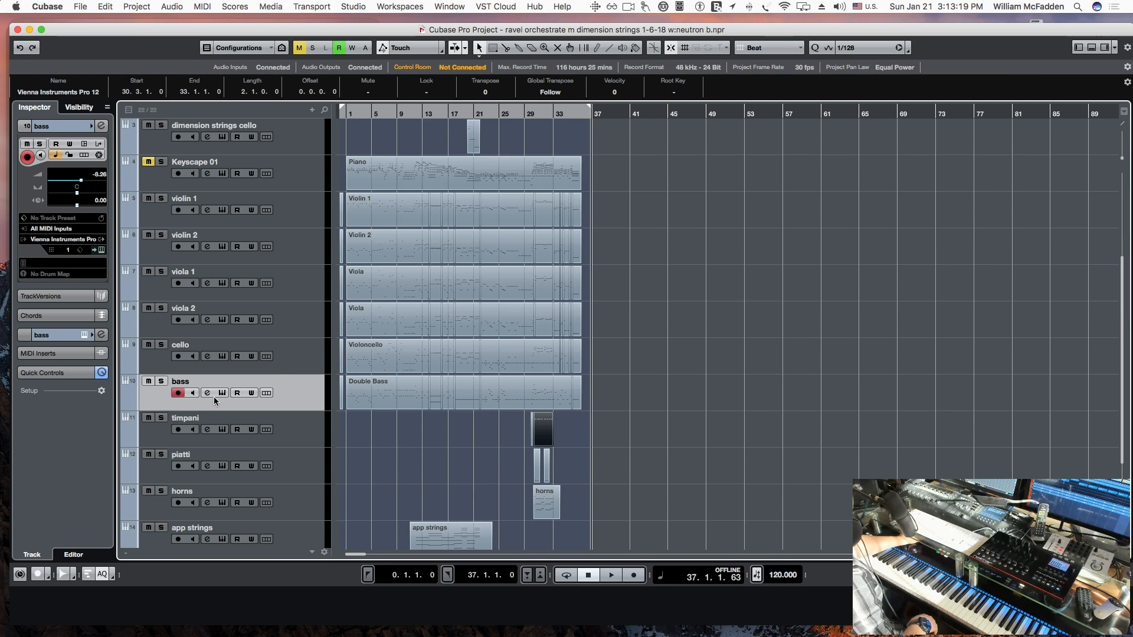
pyautogui.click(223, 394)
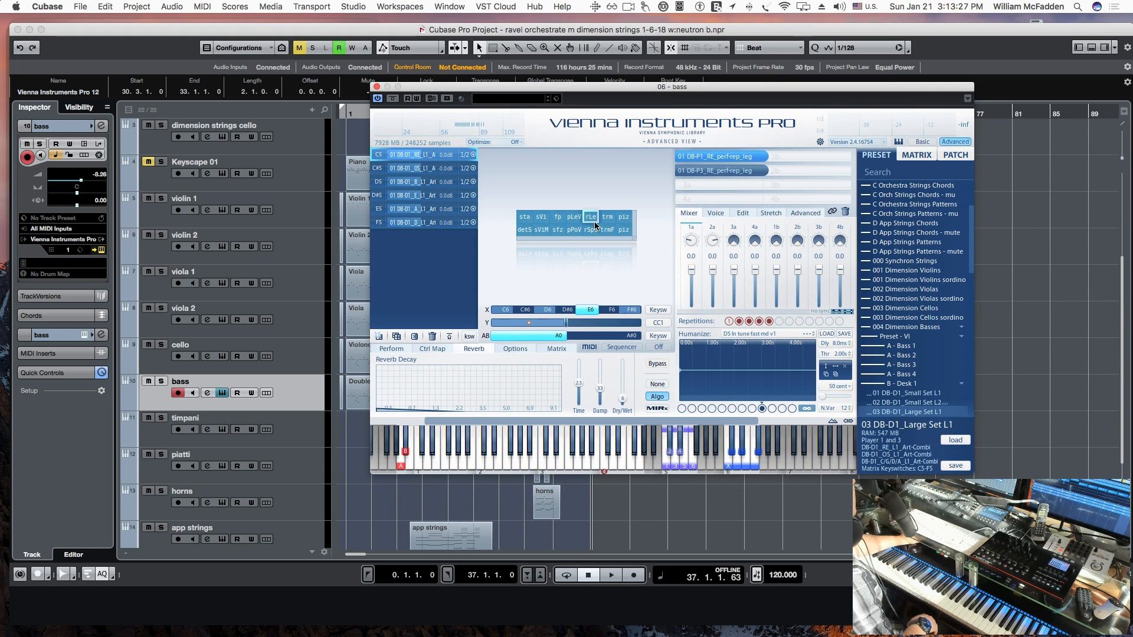
pyautogui.click(922, 142)
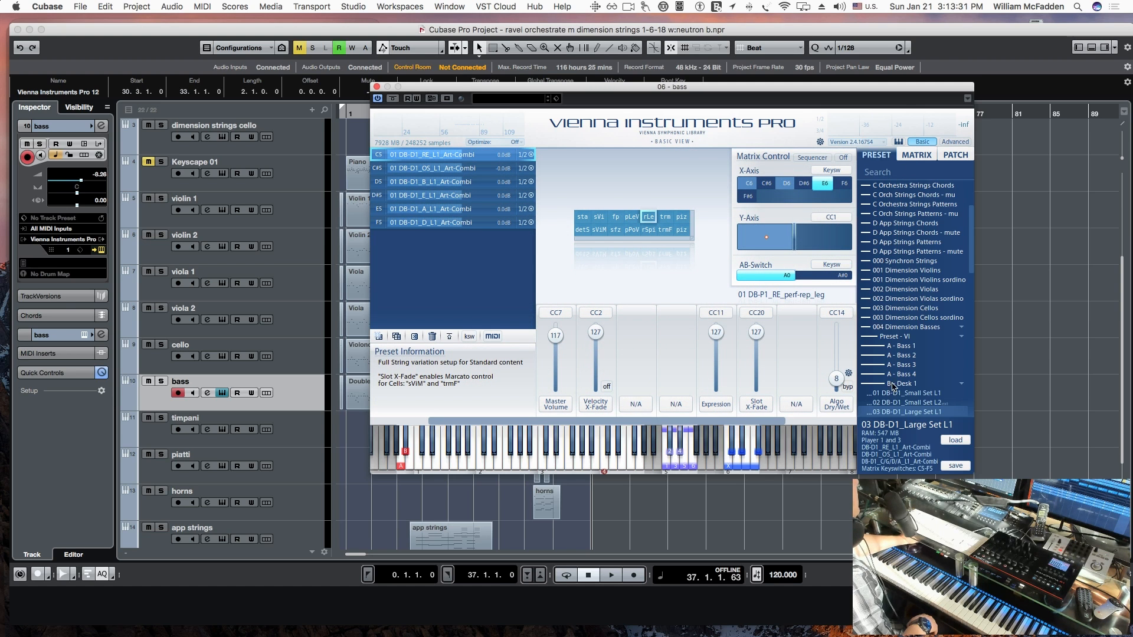
pyautogui.click(377, 87)
# Inspect the Vienna Instruments Pro presets of the timpani and piatti tracks one after the other, closing each window
pyautogui.click(255, 437)
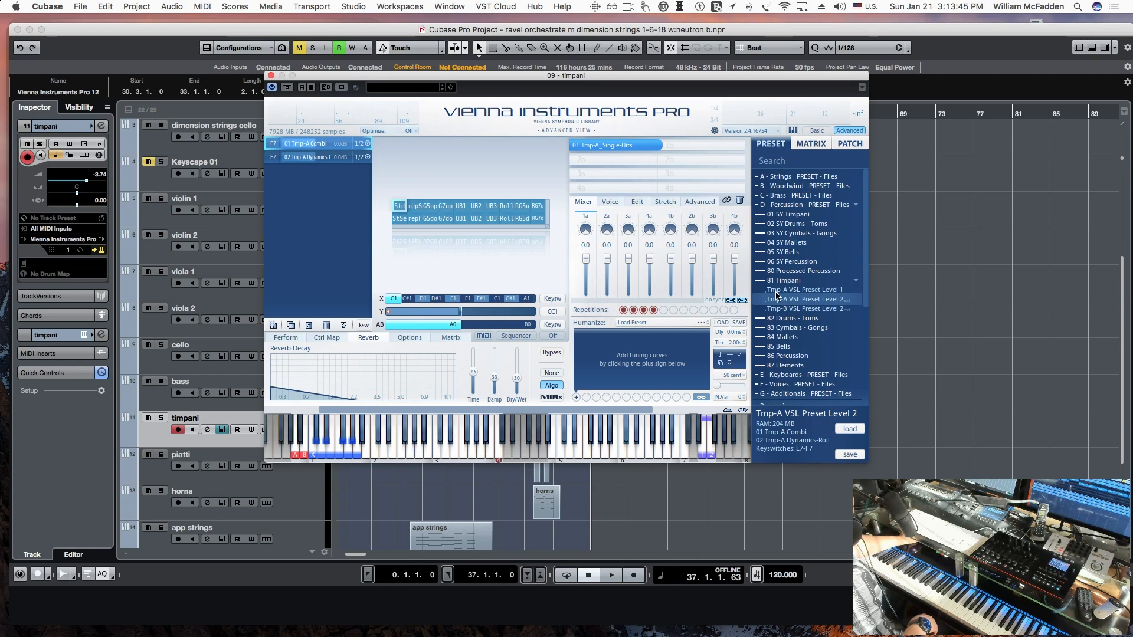
pyautogui.click(272, 77)
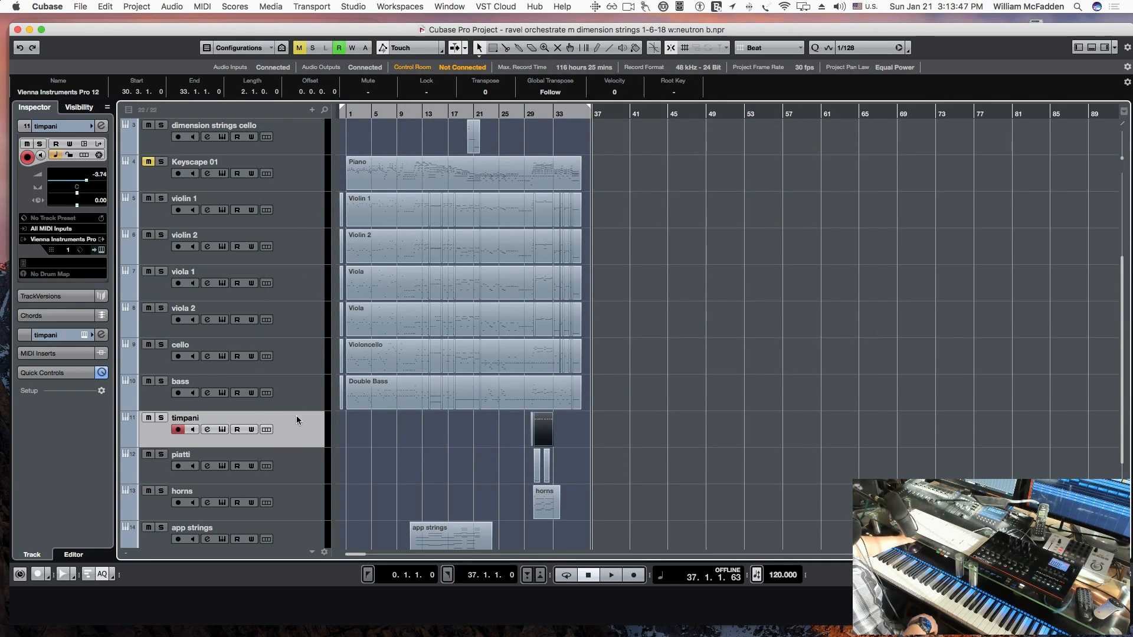
pyautogui.click(296, 465)
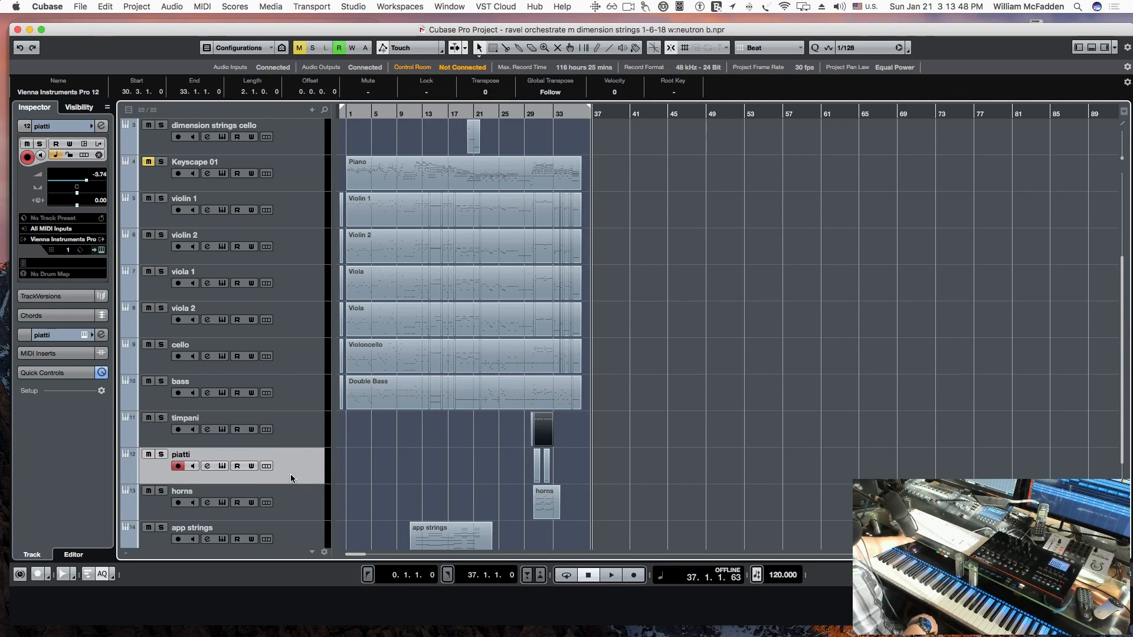
pyautogui.click(221, 468)
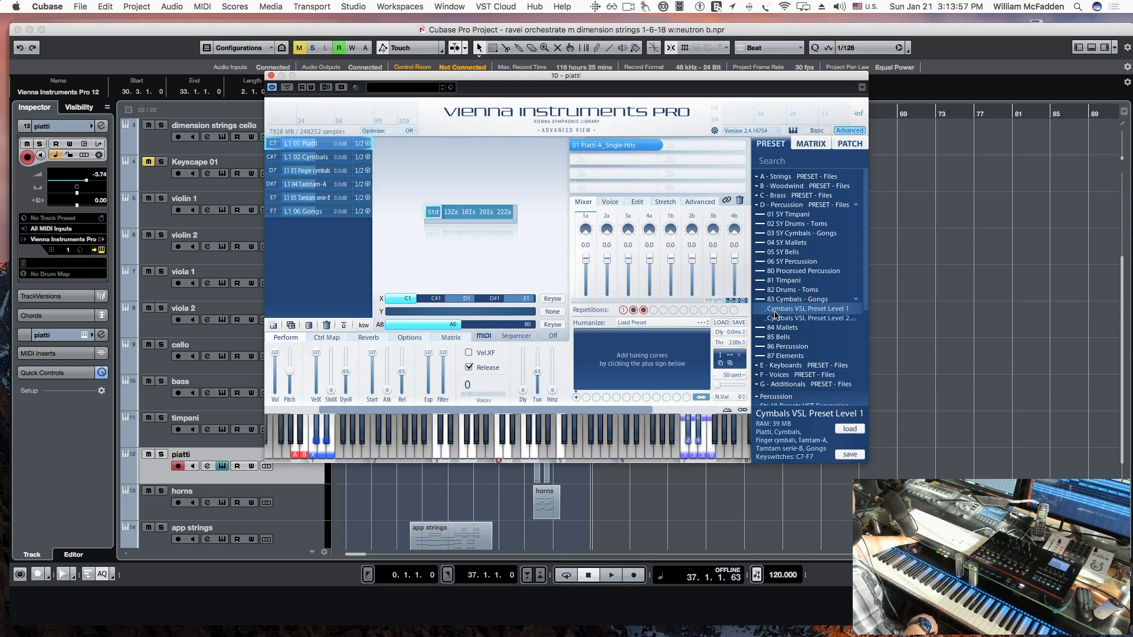
pyautogui.click(273, 75)
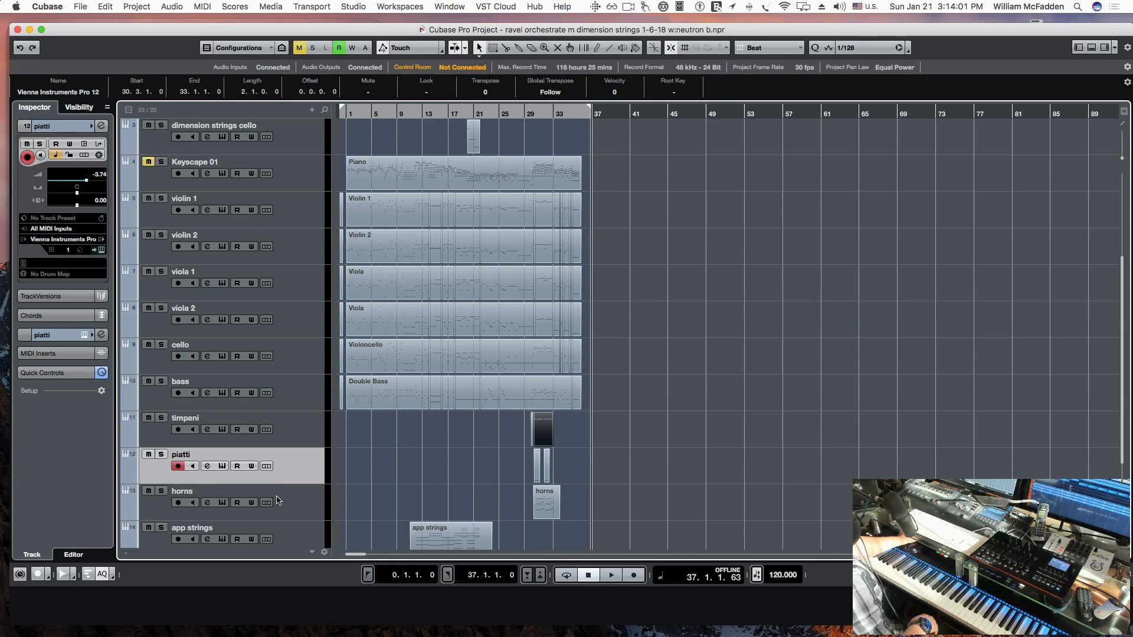
# Inspect the horns track's Vienna Instruments Pro matrix and Dimension Horns presets, and close its window
pyautogui.click(224, 512)
pyautogui.click(223, 504)
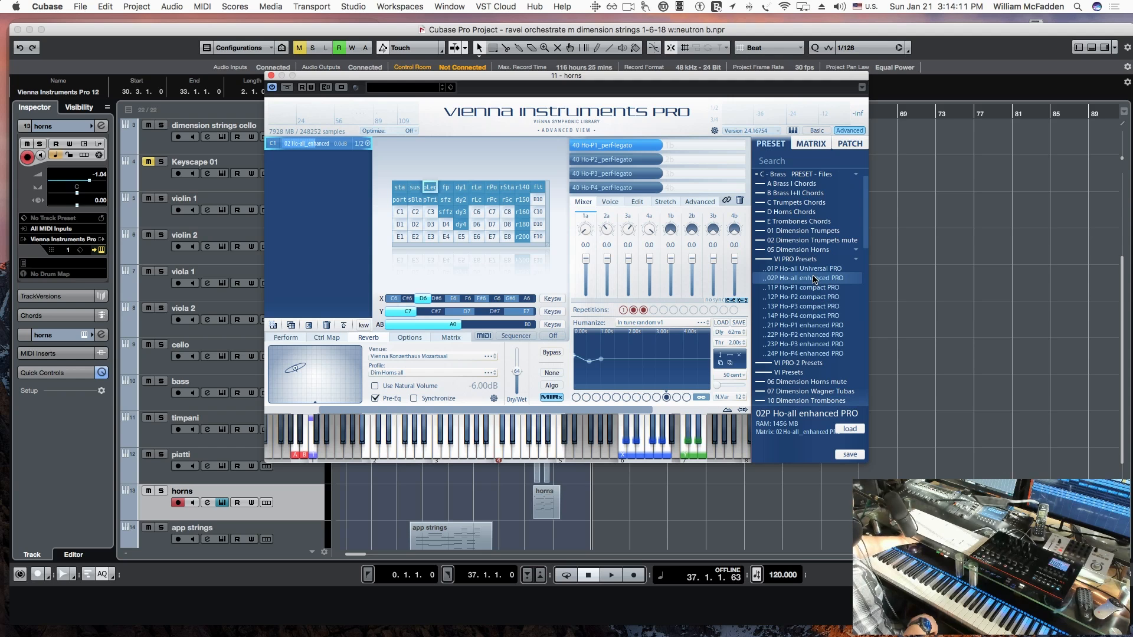
pyautogui.click(271, 77)
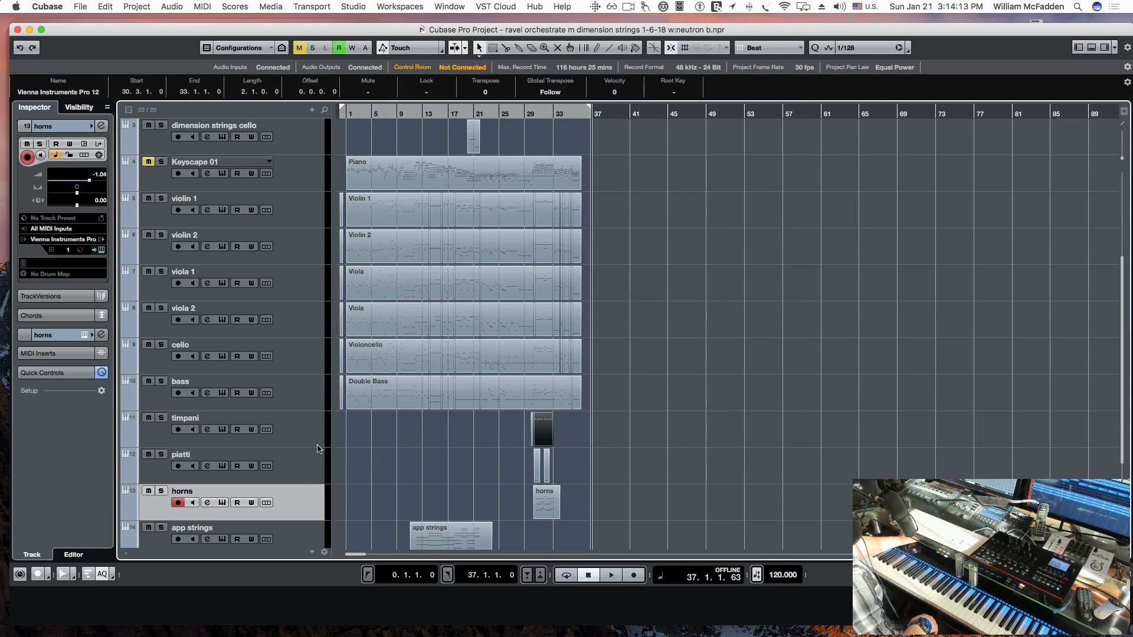
# Inspect the app strings track's Vienna Instruments Pro articulations and Strings appassionata presets, and close its window
pyautogui.scroll(-2, 277, 438)
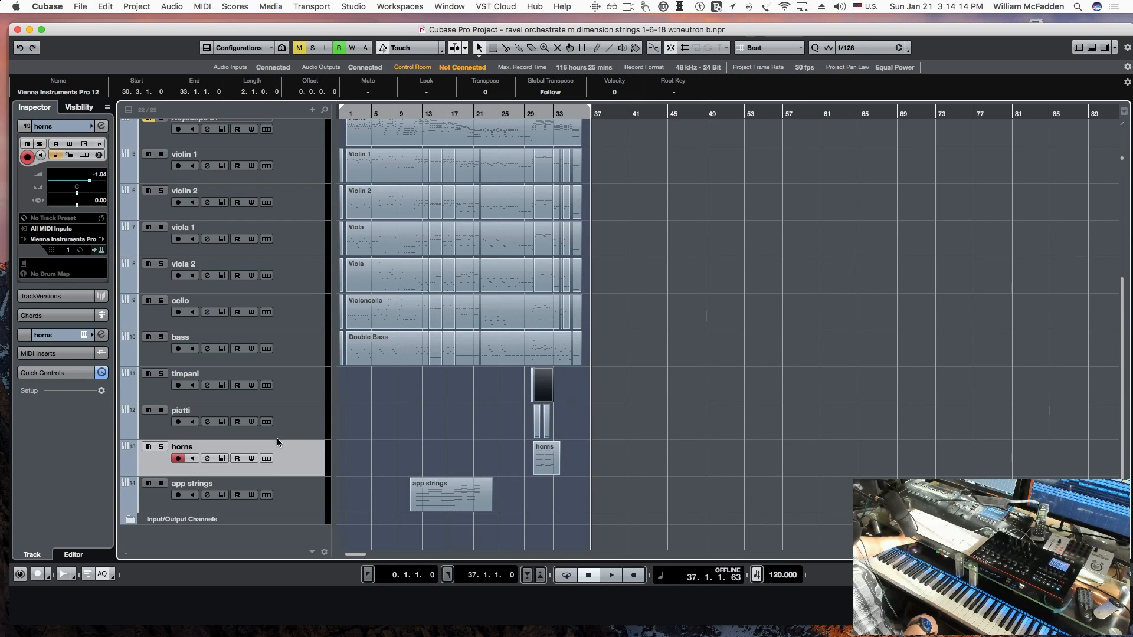
pyautogui.click(292, 501)
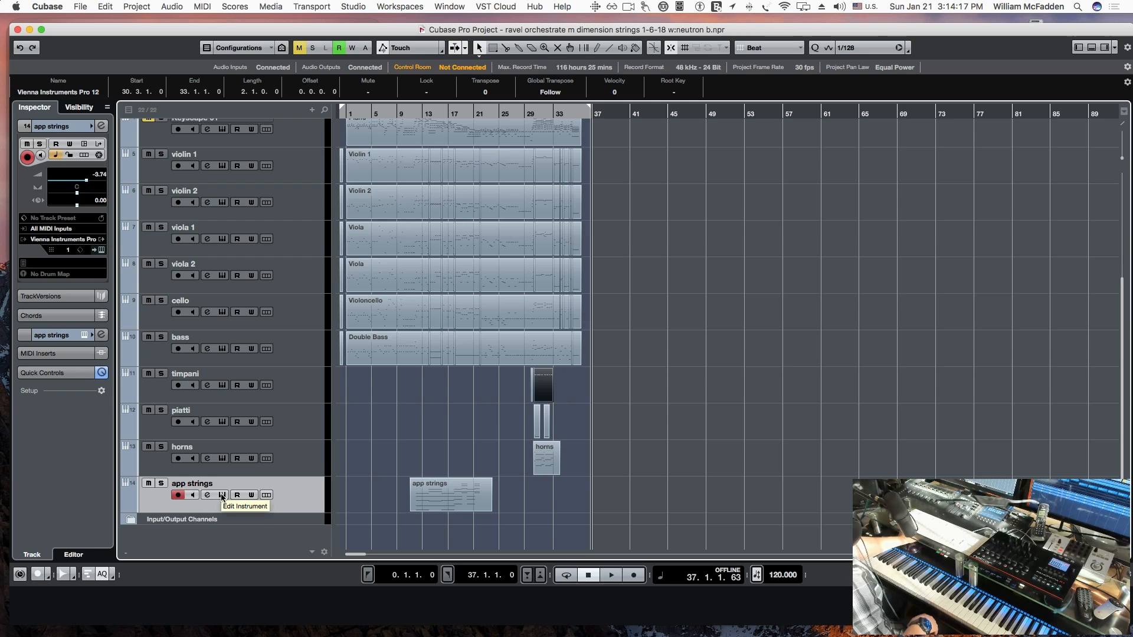
pyautogui.click(223, 498)
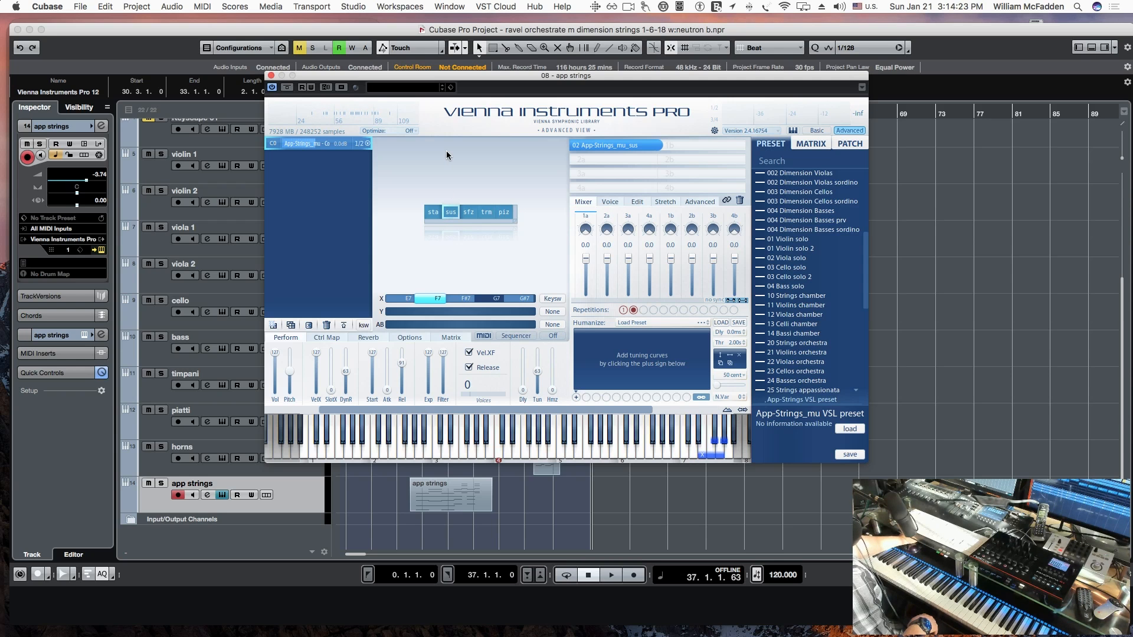
pyautogui.scroll(-3, 825, 280)
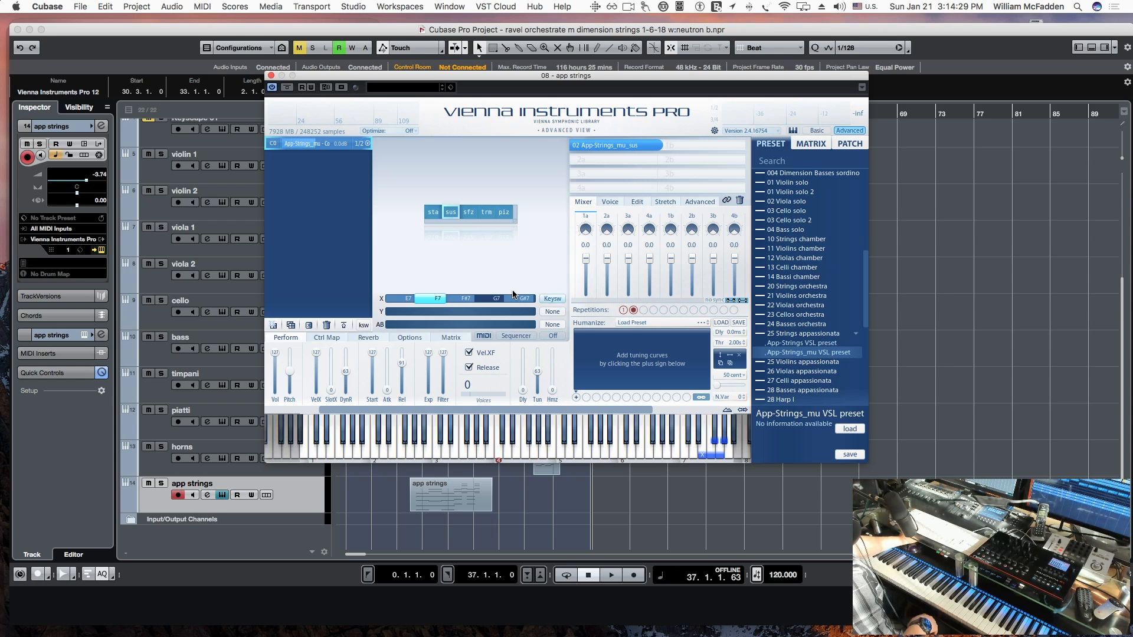
pyautogui.click(272, 76)
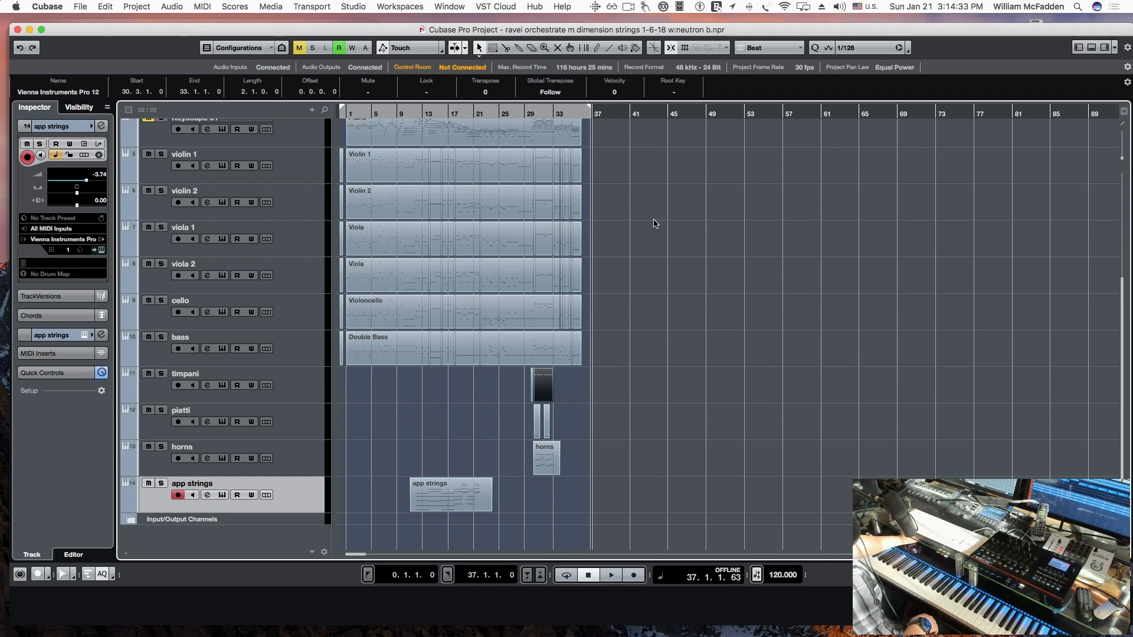